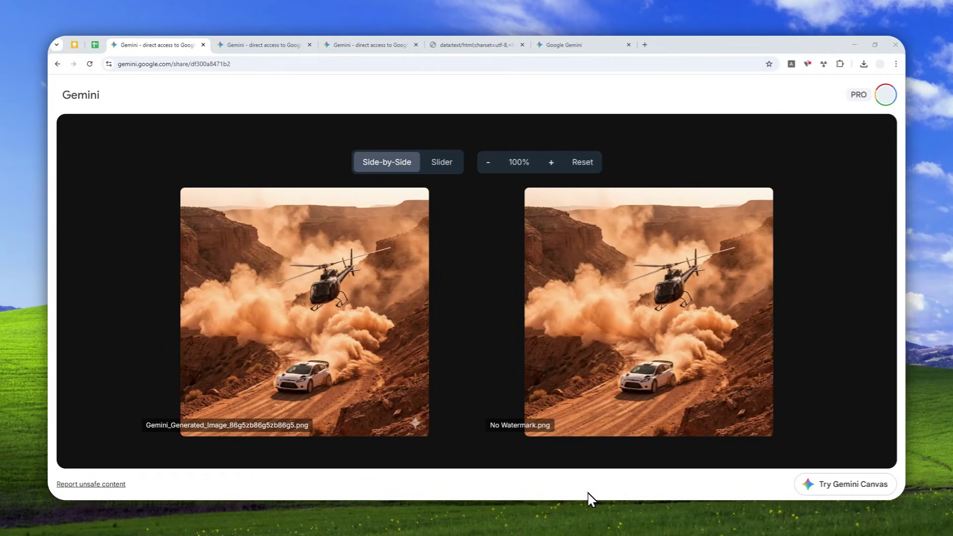
Look through the rubber duck comparison, then show the red-dress crosswalk comparison in Slider view.
click(249, 45)
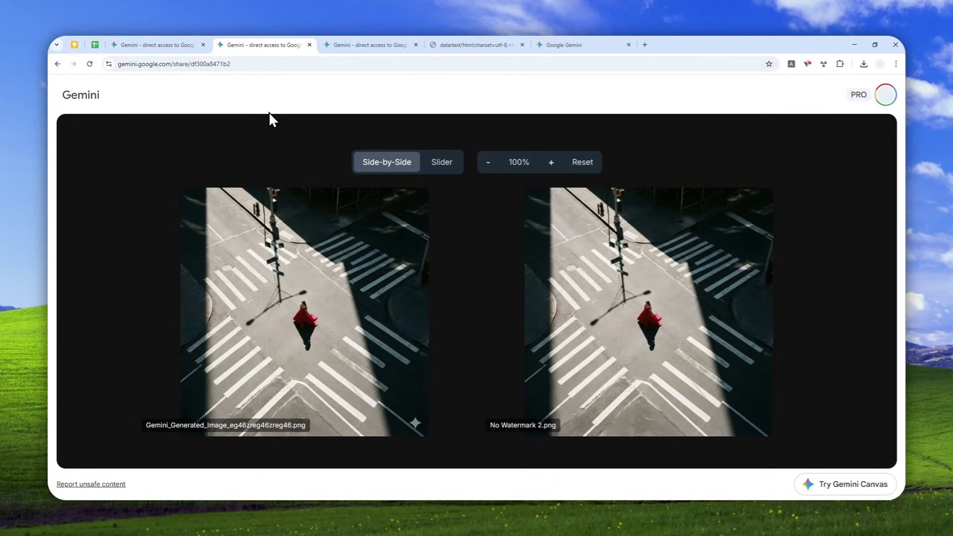
click(377, 40)
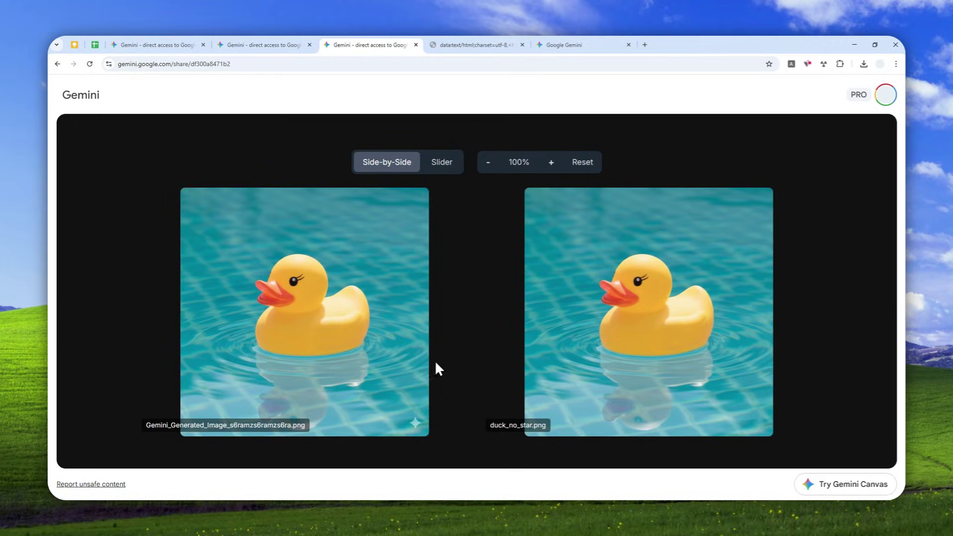
click(415, 426)
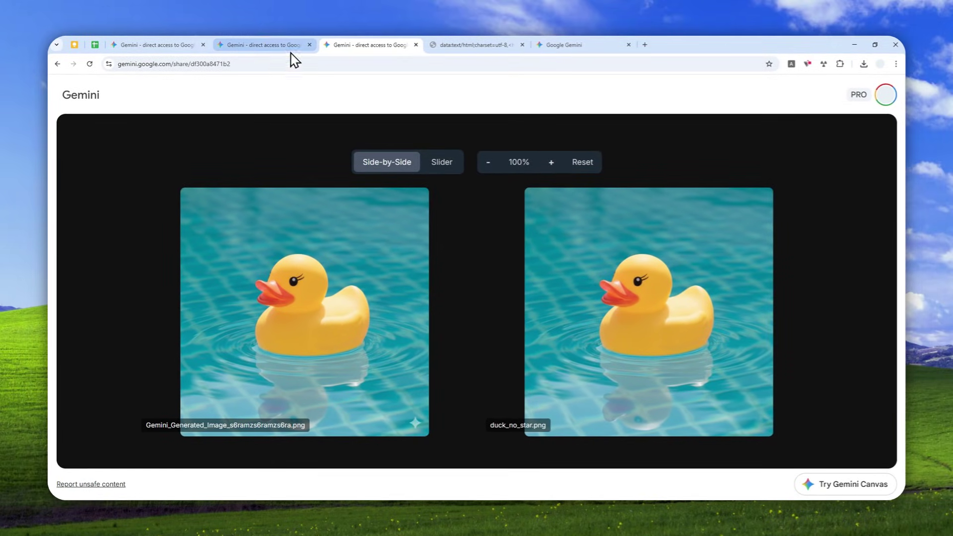
click(268, 44)
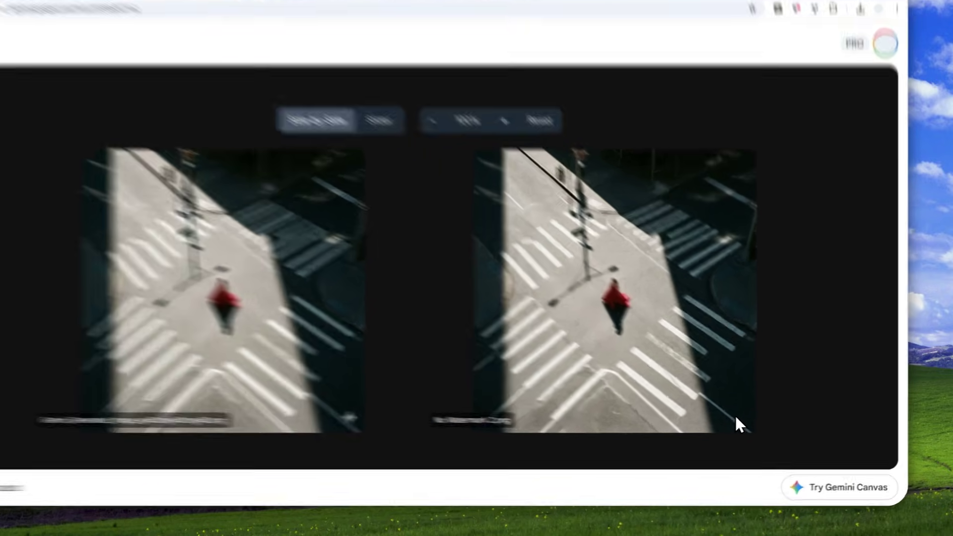
click(761, 428)
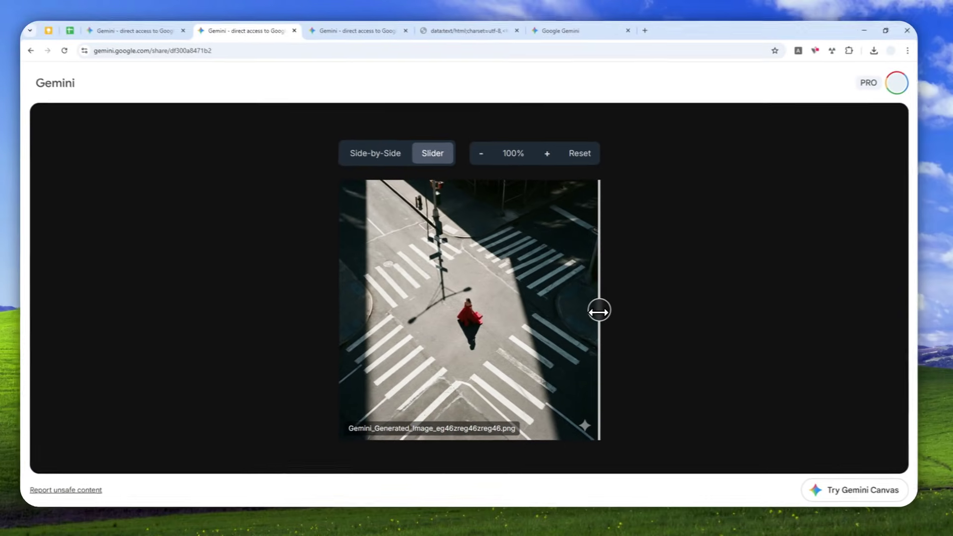
Slide the crosswalk comparison back and forth, ending on the watermark-free image.
drag(599, 312, 352, 312)
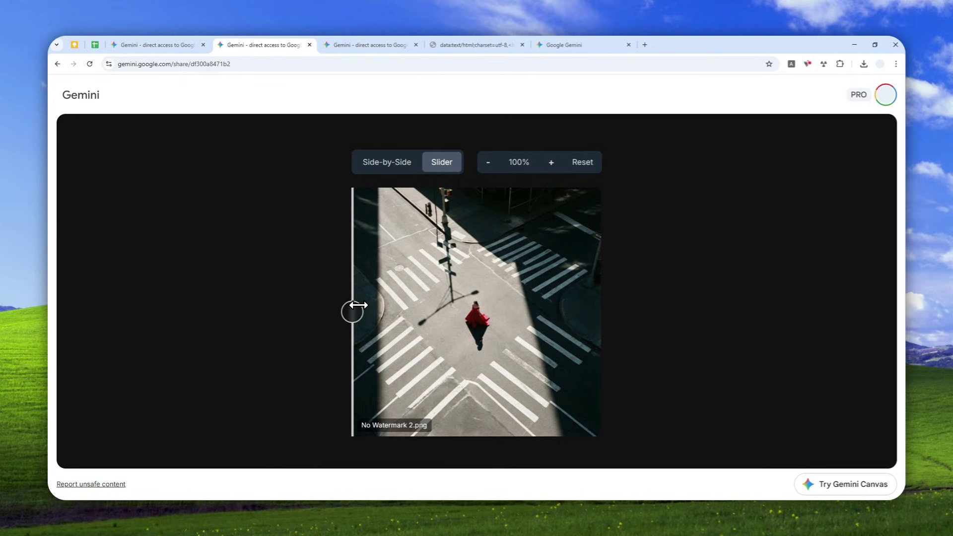
drag(357, 305, 606, 308)
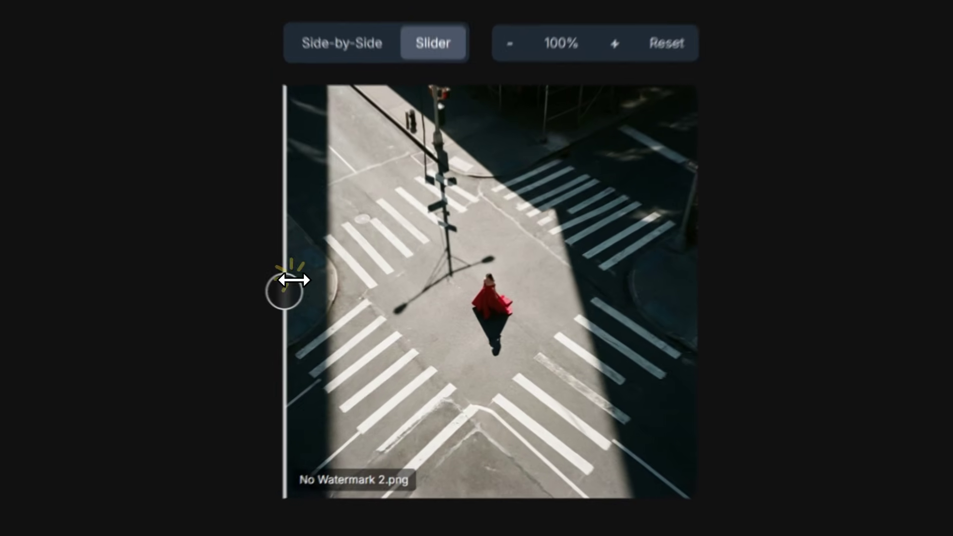
drag(700, 275, 187, 278)
Show the helicopter comparison as a slider and reveal the watermark-free version.
click(276, 38)
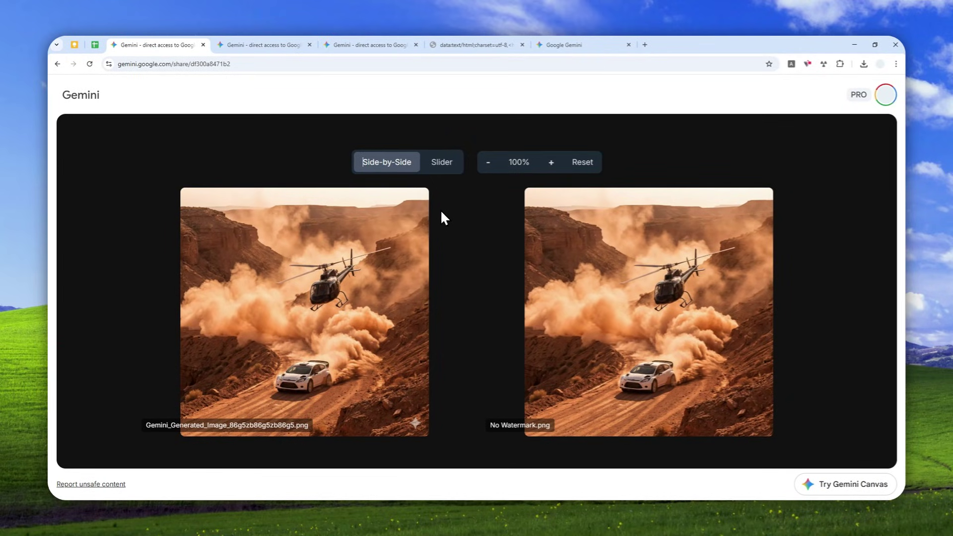
click(443, 168)
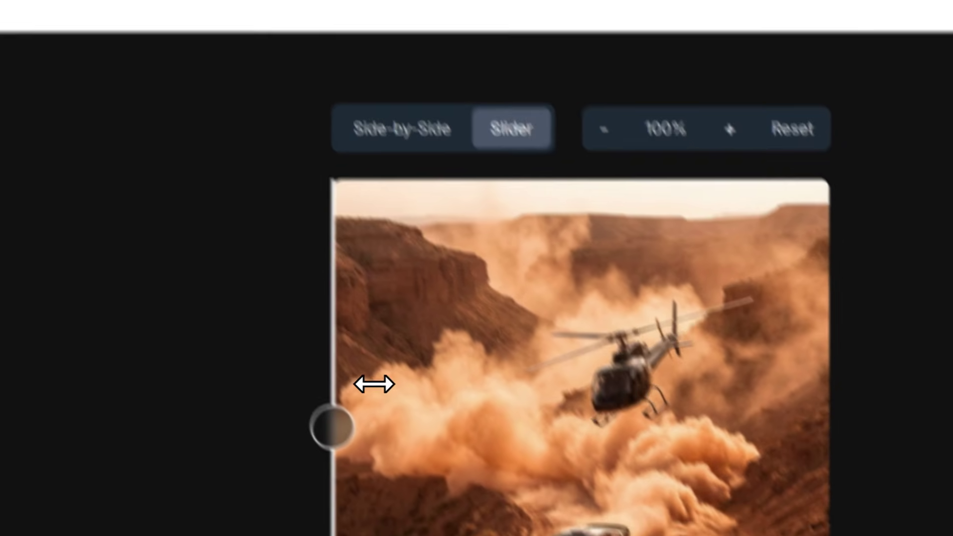
click(355, 311)
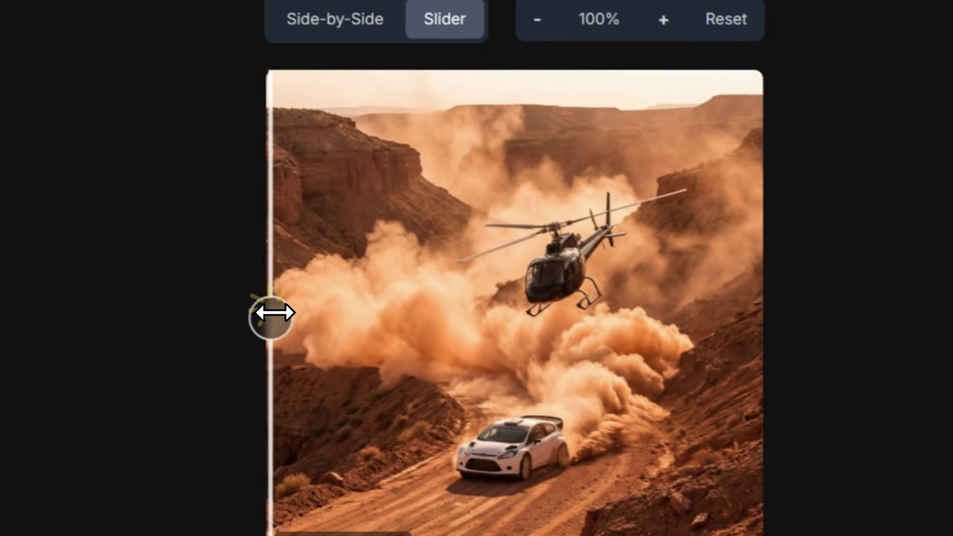
drag(275, 313, 776, 311)
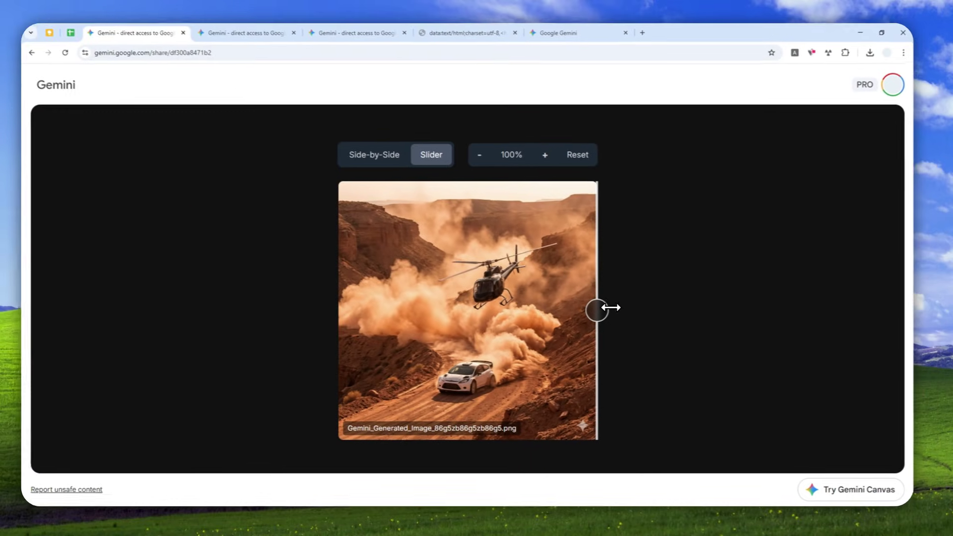
drag(604, 308, 319, 313)
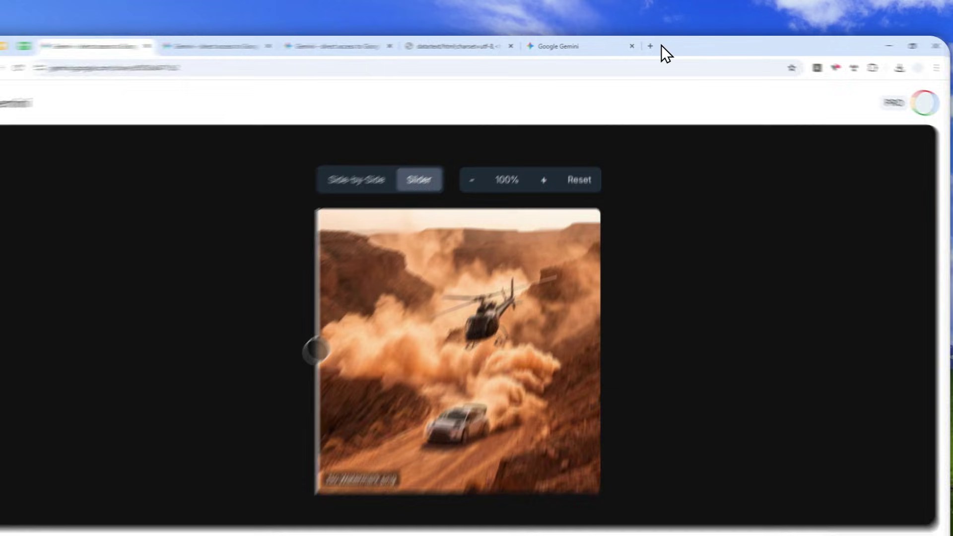
Open gemini.google.com in a new tab, then bring up the watermark-remover prompt page.
click(645, 45)
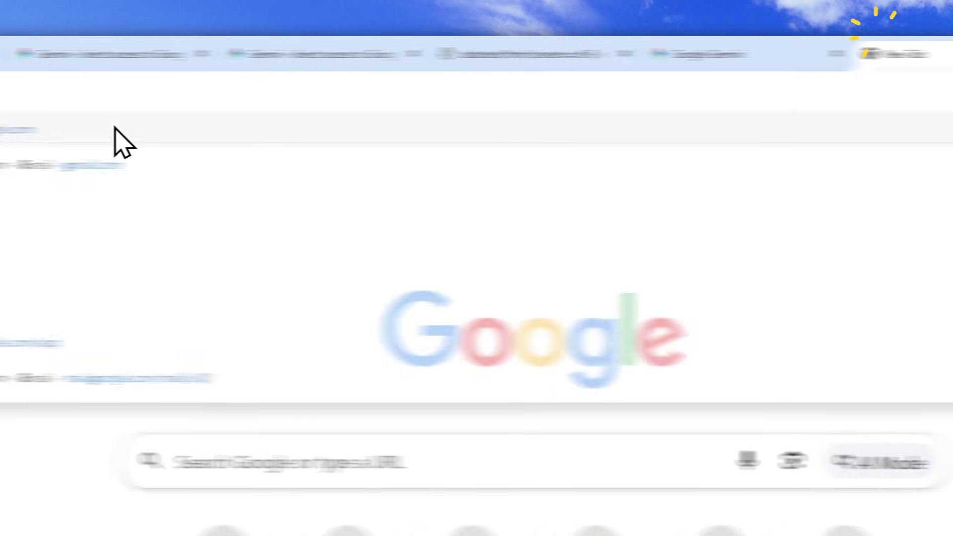
text(gemini.google.com)
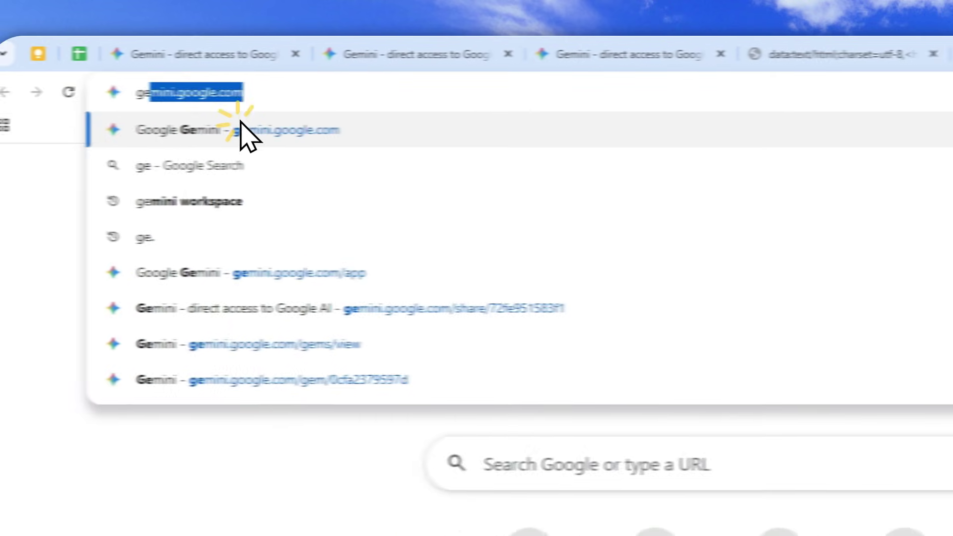
key(Return)
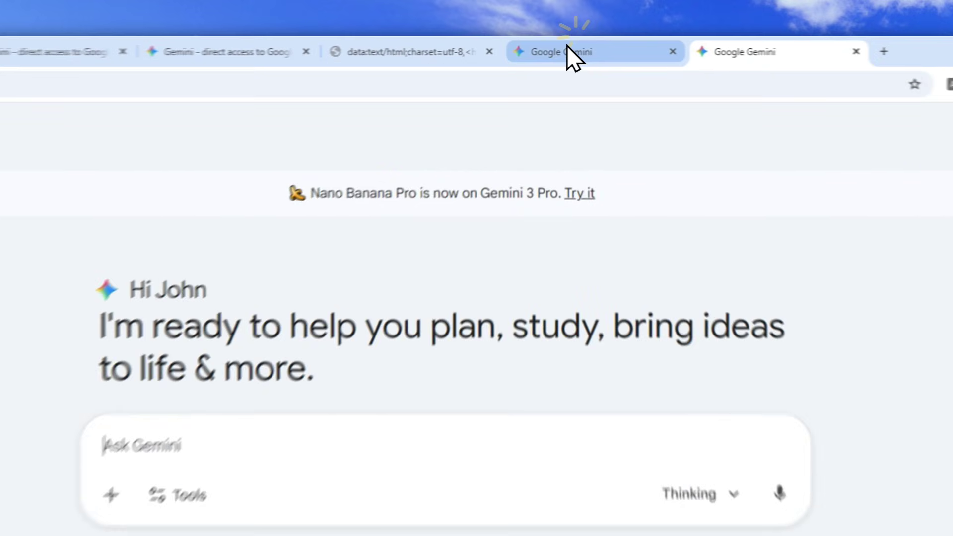
click(567, 45)
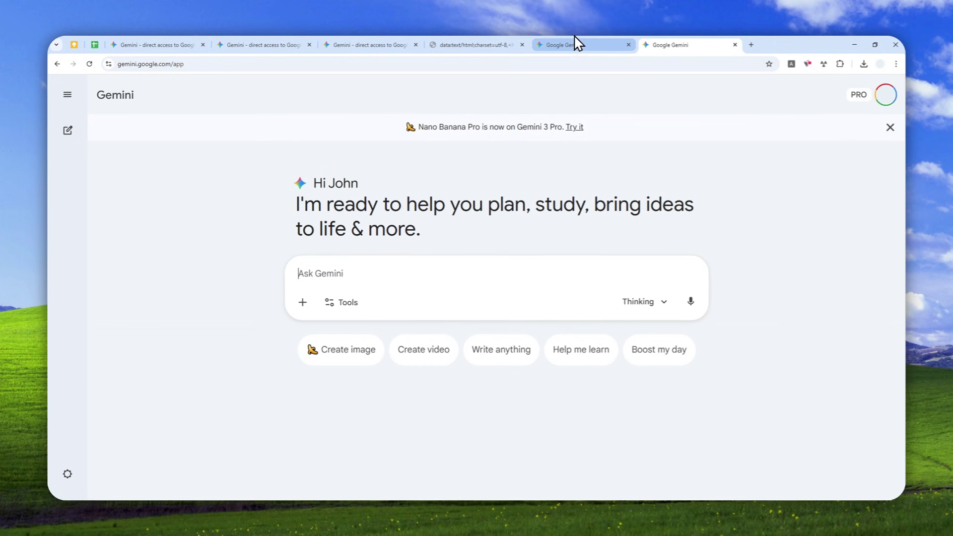
click(511, 46)
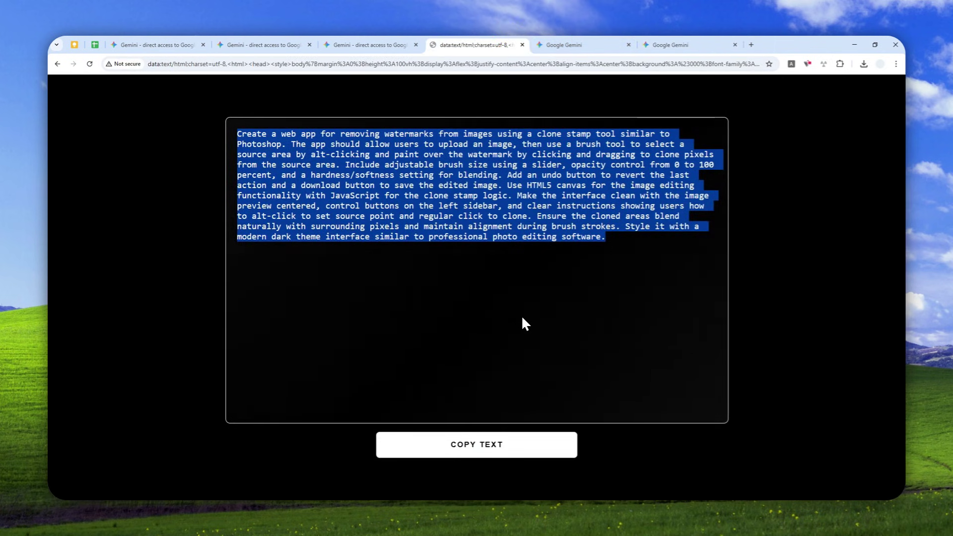
Copy the clone-stamp watermark-remover prompt and paste it into the Ask Gemini box.
click(467, 442)
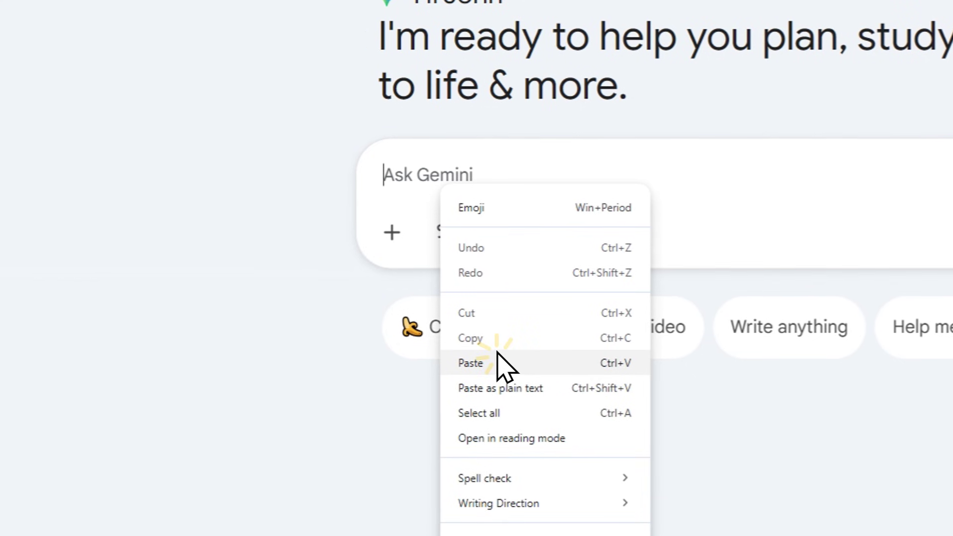
click(505, 366)
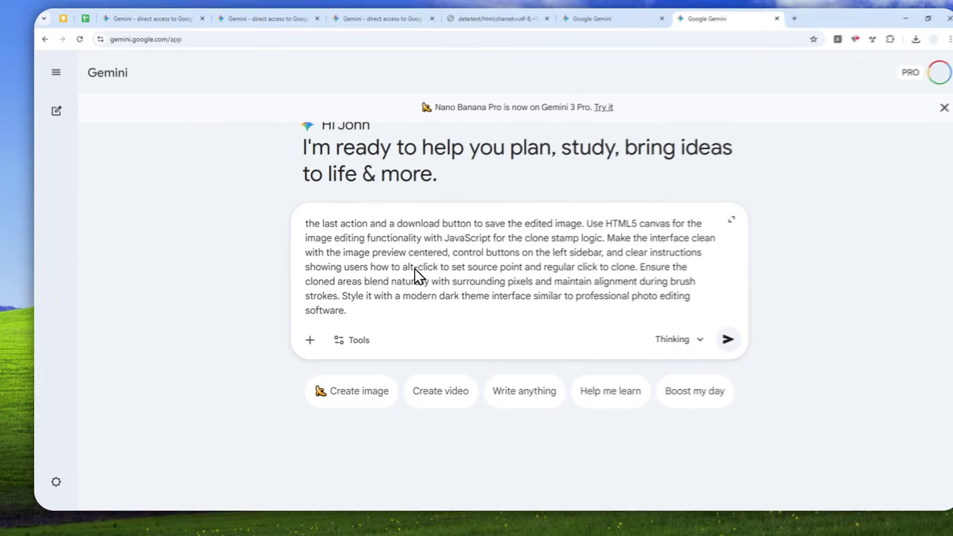
scroll(413, 264, up, 5)
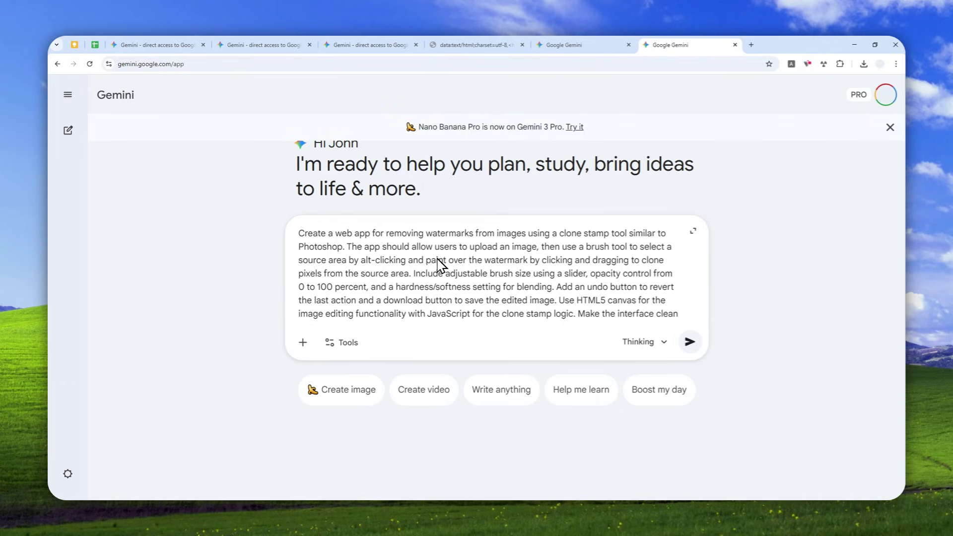
scroll(443, 254, down, 3)
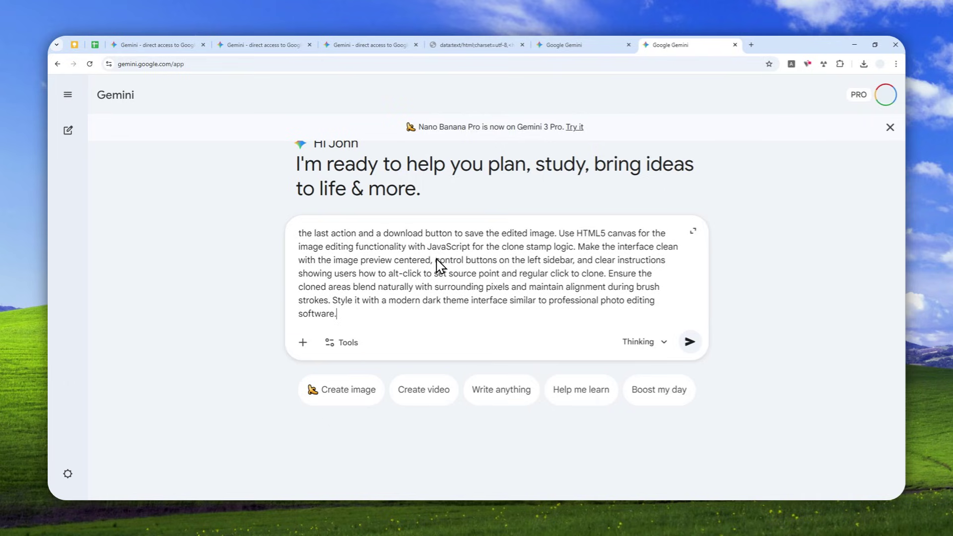
Enable Canvas, choose Thinking with 3 Pro, and submit the watermark-remover prompt.
click(343, 342)
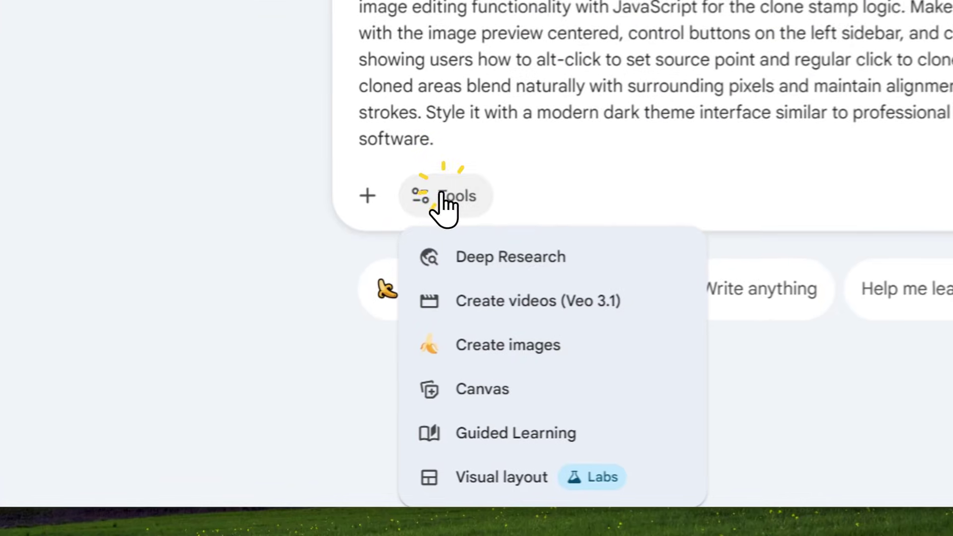
click(369, 440)
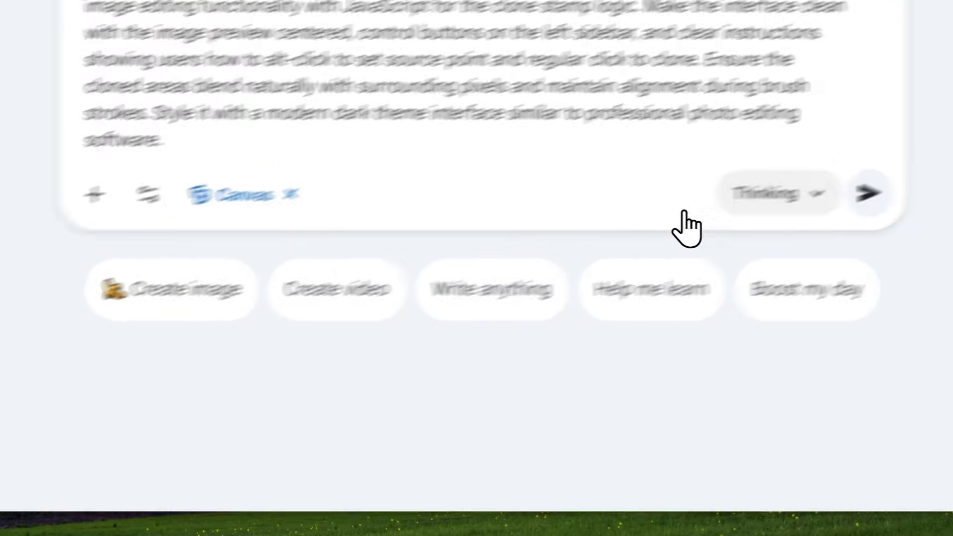
click(805, 185)
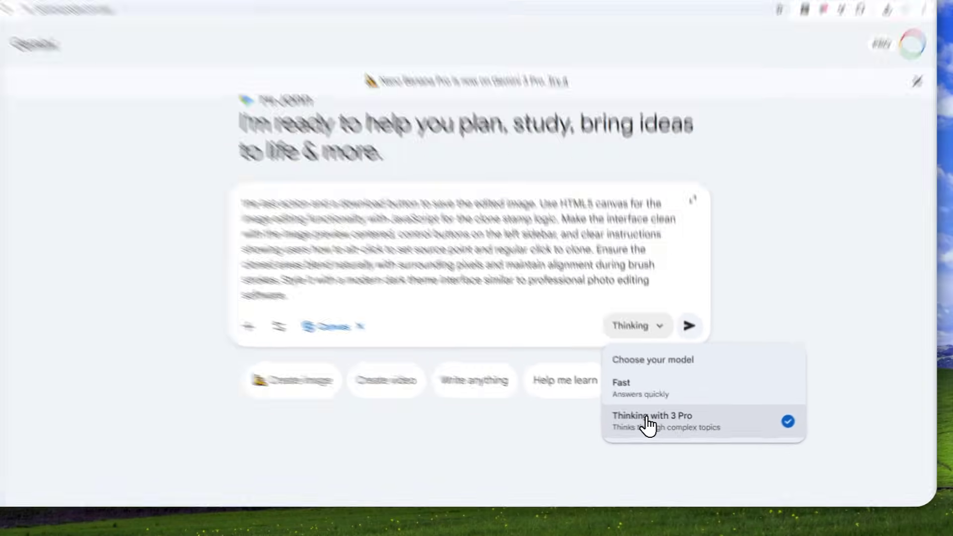
click(653, 427)
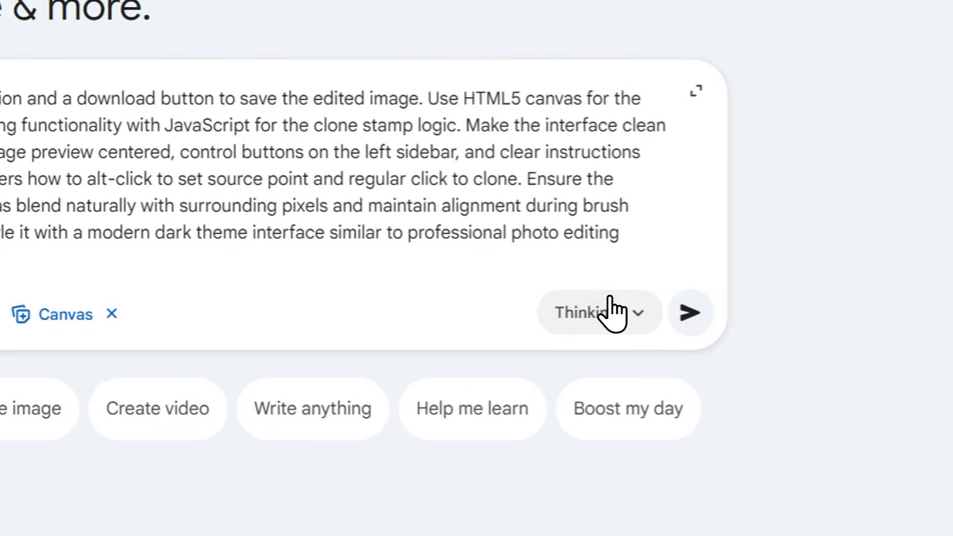
click(688, 314)
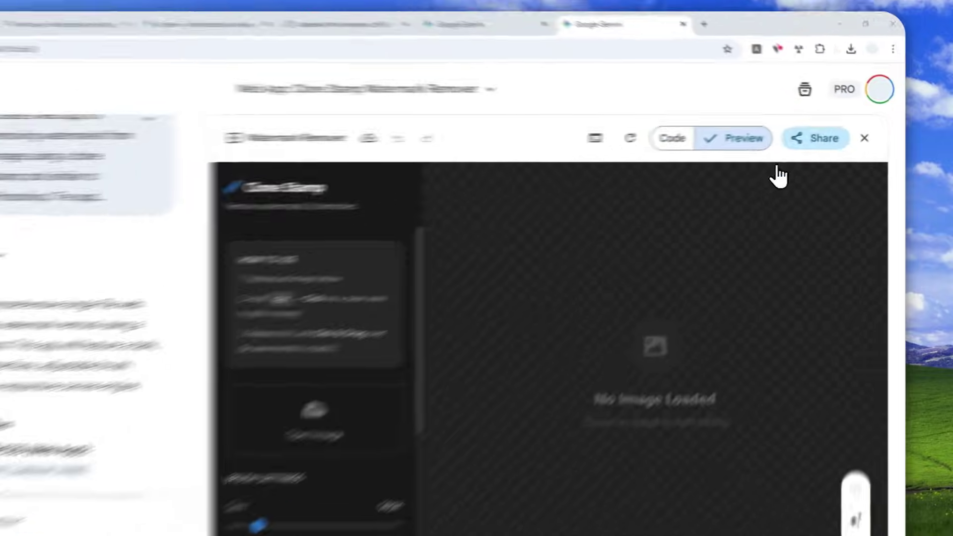
Create a public share link for the Canvas app and copy it.
click(839, 133)
click(828, 154)
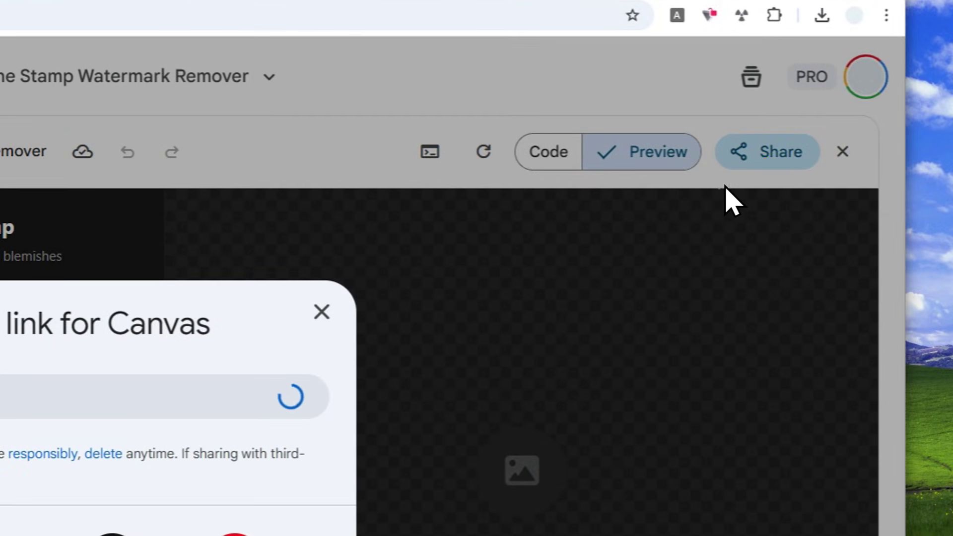
click(244, 396)
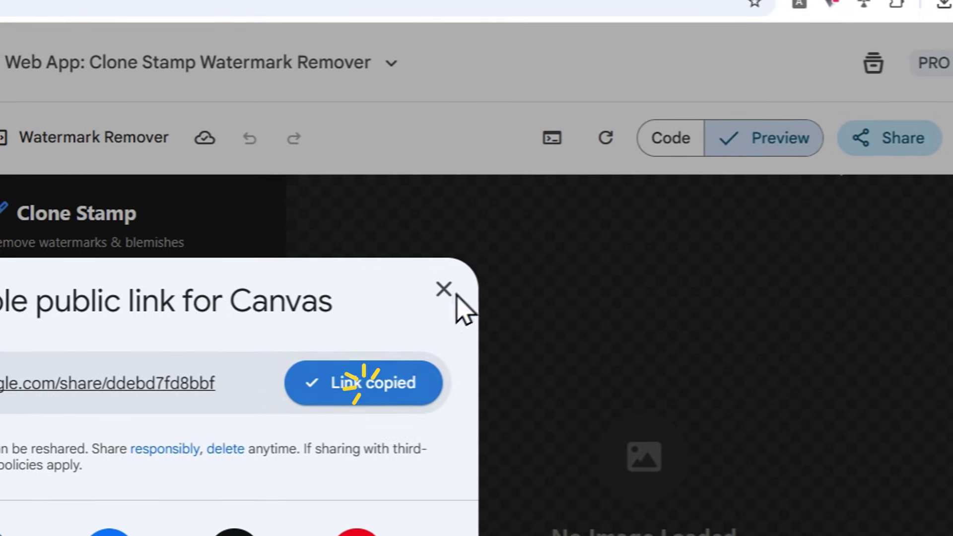
Open a new browser tab and prepare to paste the copied link into the address bar.
click(702, 34)
click(204, 89)
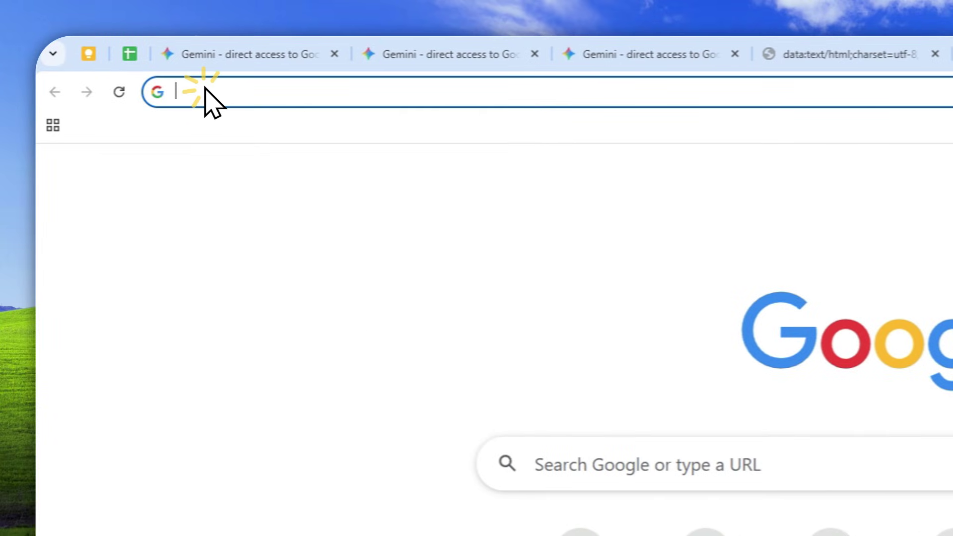
right_click(204, 89)
click(314, 267)
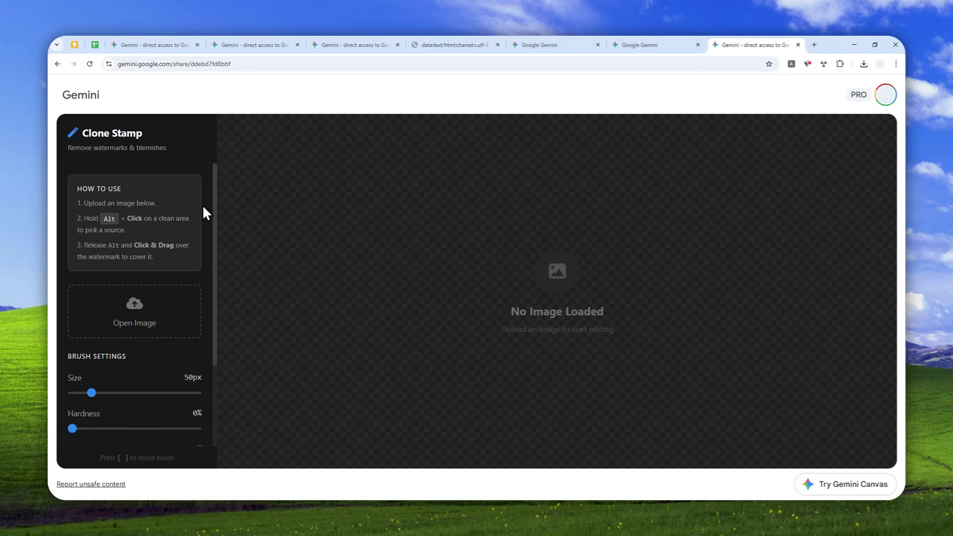
scroll(132, 273, down, 2)
scroll(114, 298, up, 1)
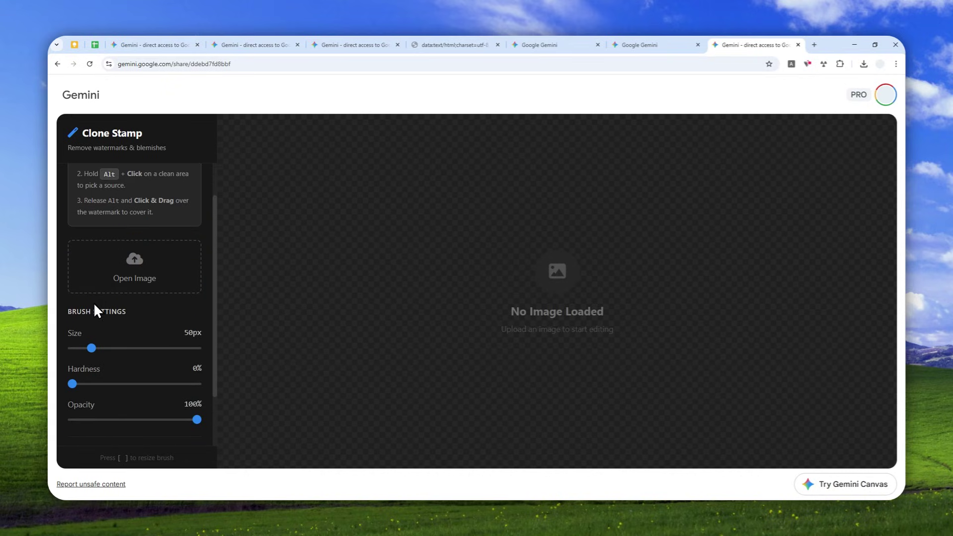
scroll(99, 306, down, 1)
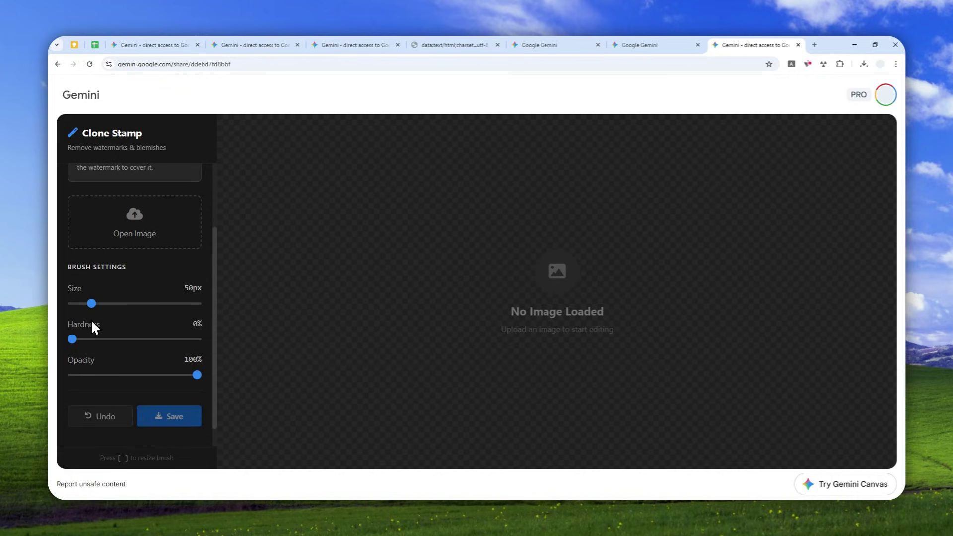
scroll(130, 355, up, 2)
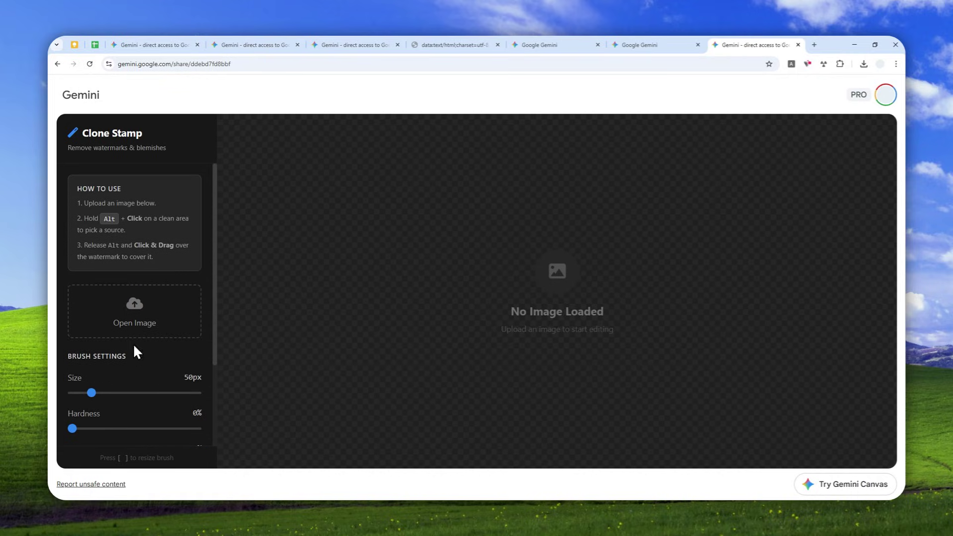
drag(76, 188, 169, 261)
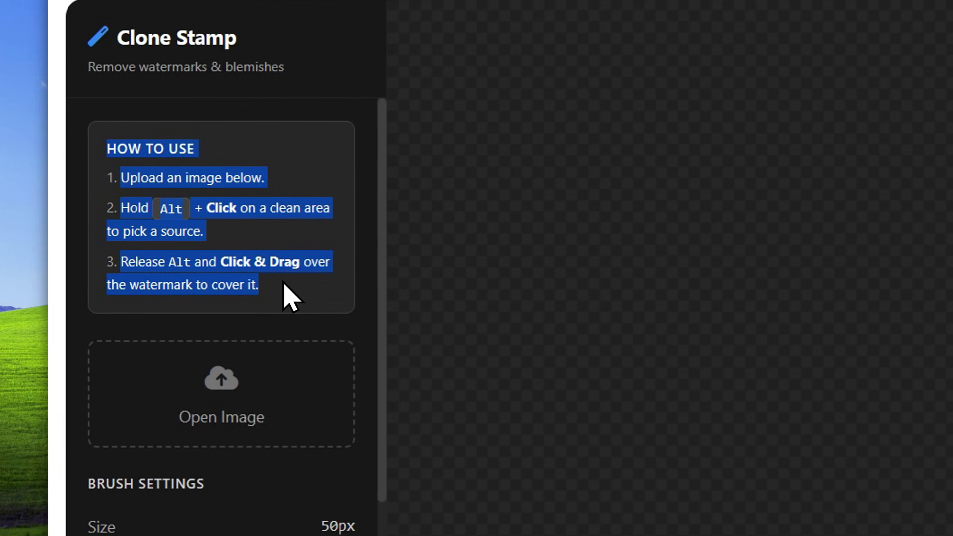
click(271, 284)
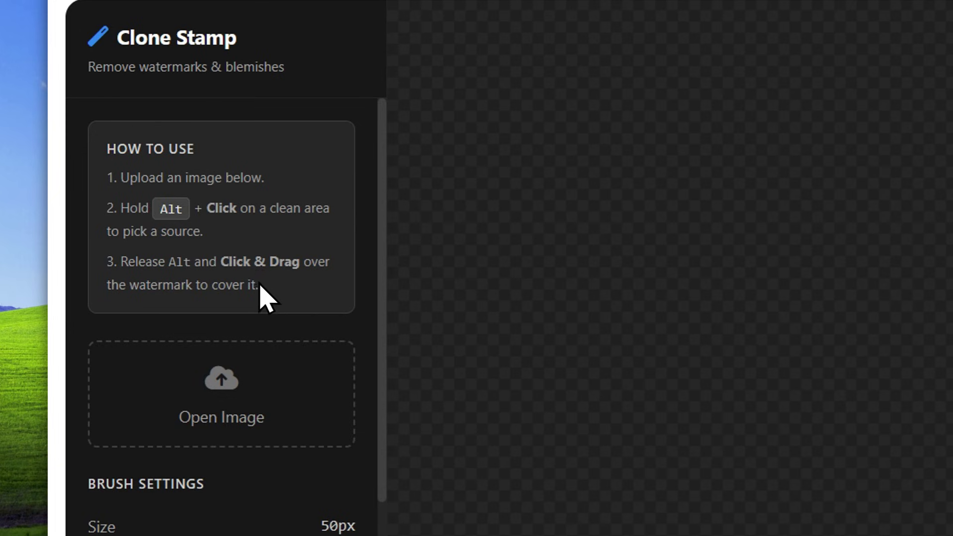
Open Gemini_Generated_Image_o25ry8o25ry8o25r.png from Downloads in the Clone Stamp tool.
click(233, 413)
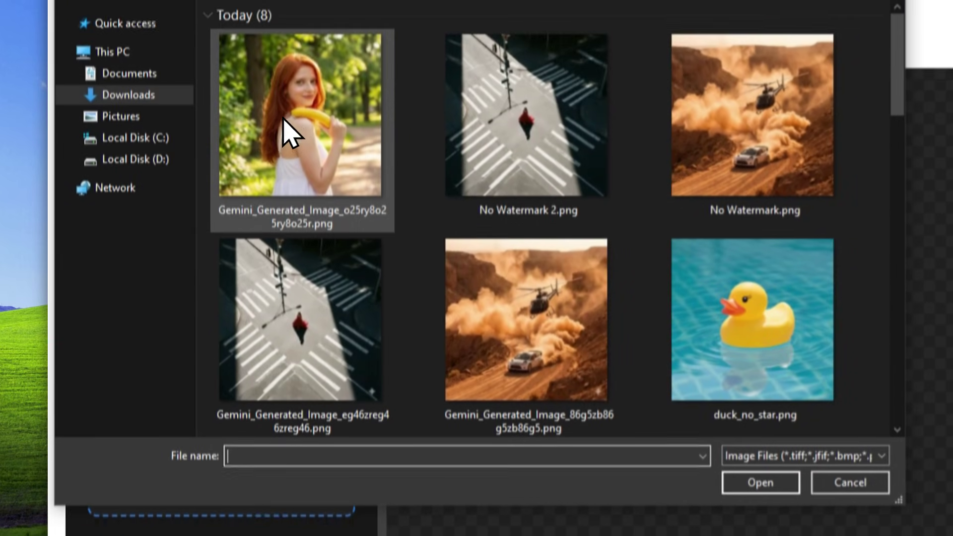
click(290, 119)
click(753, 478)
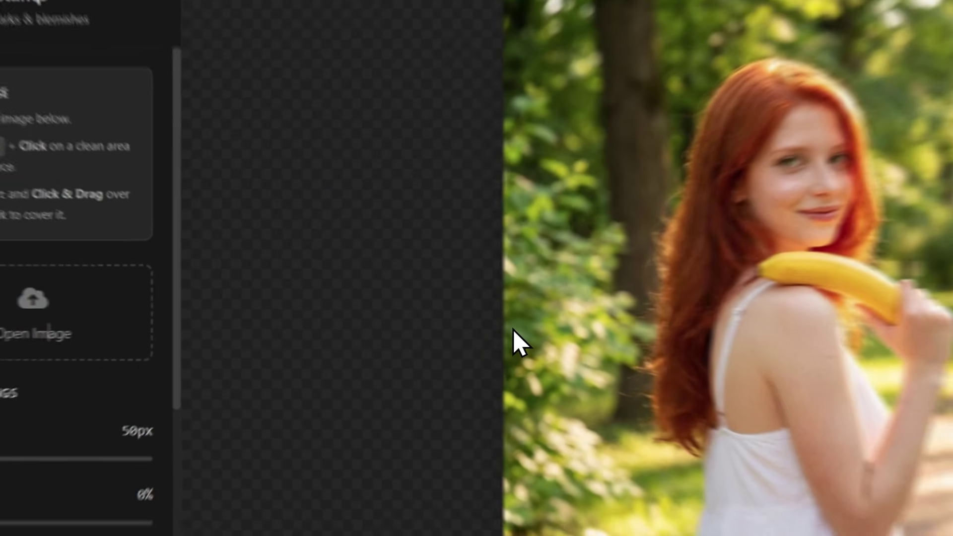
scroll(124, 376, down, 1)
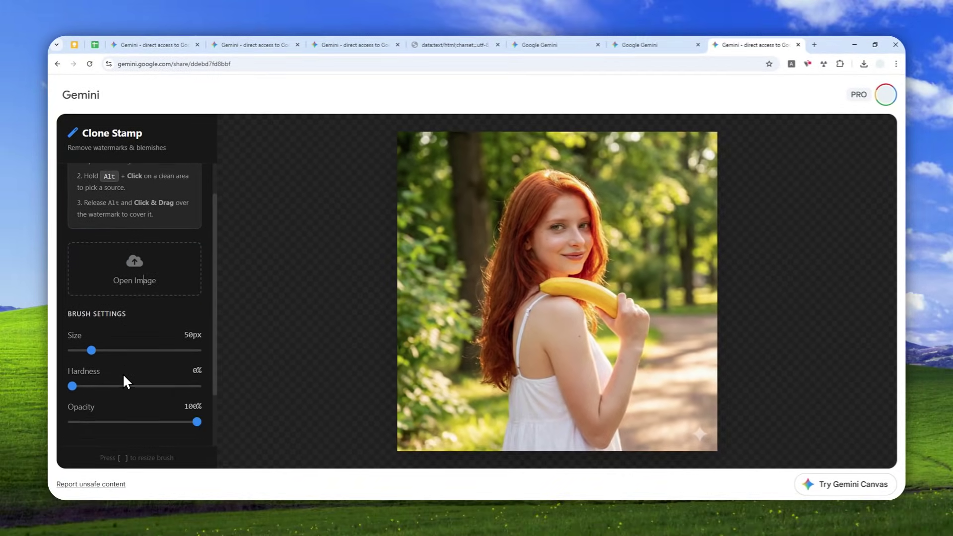
scroll(124, 376, down, 1)
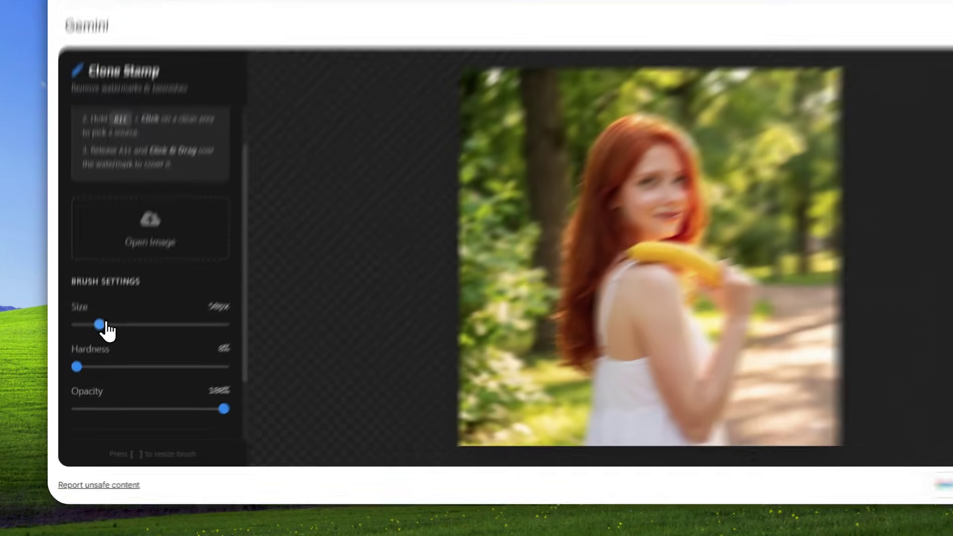
Set the brush to 85px with 19% hardness and sample a clean area near the watermark.
drag(92, 348, 104, 348)
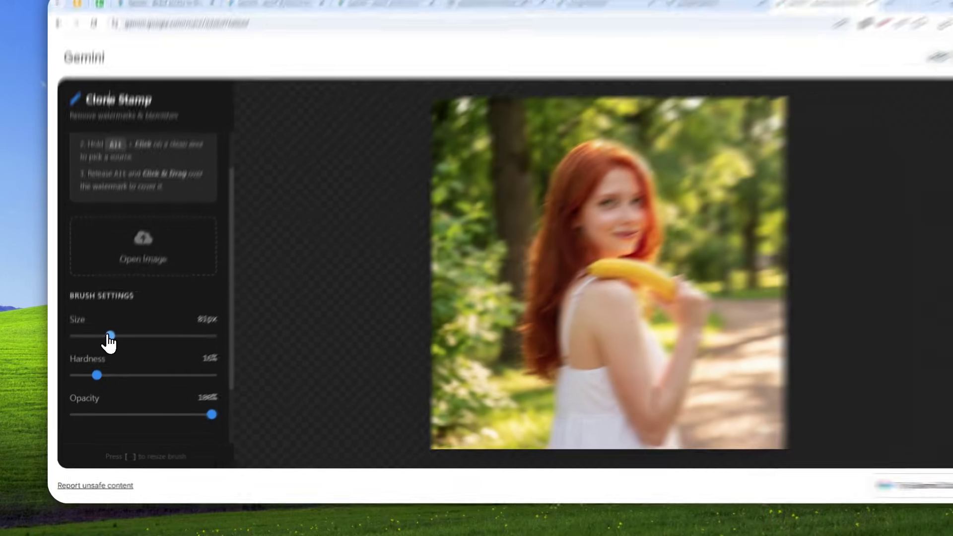
drag(105, 349, 107, 349)
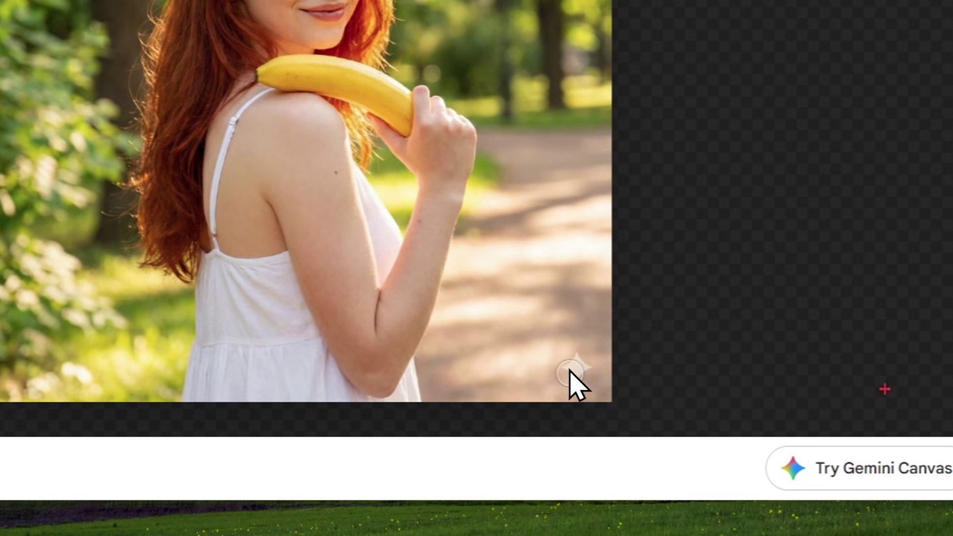
click(571, 375)
Clone clean path texture over the lower-right sparkle watermark, undoing bad strokes.
click(596, 342)
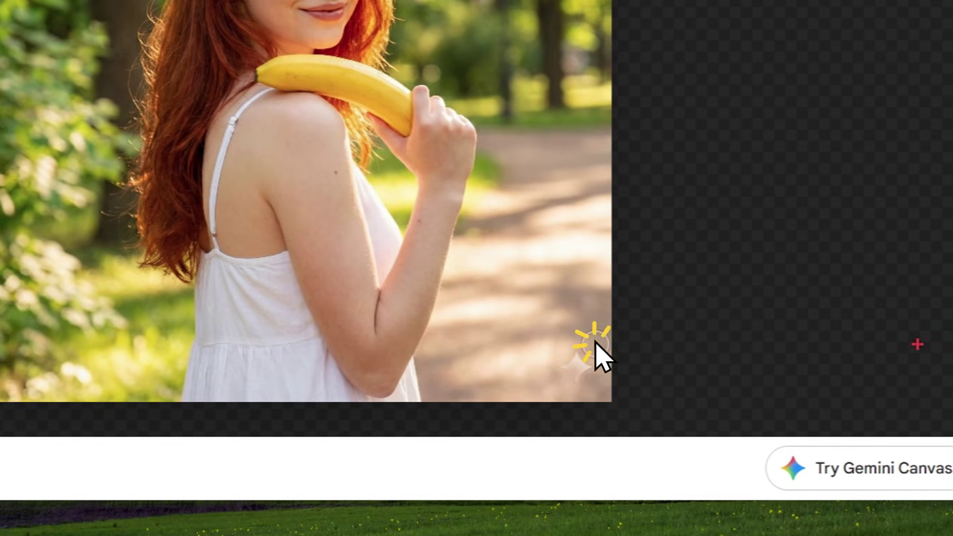
click(582, 342)
click(579, 362)
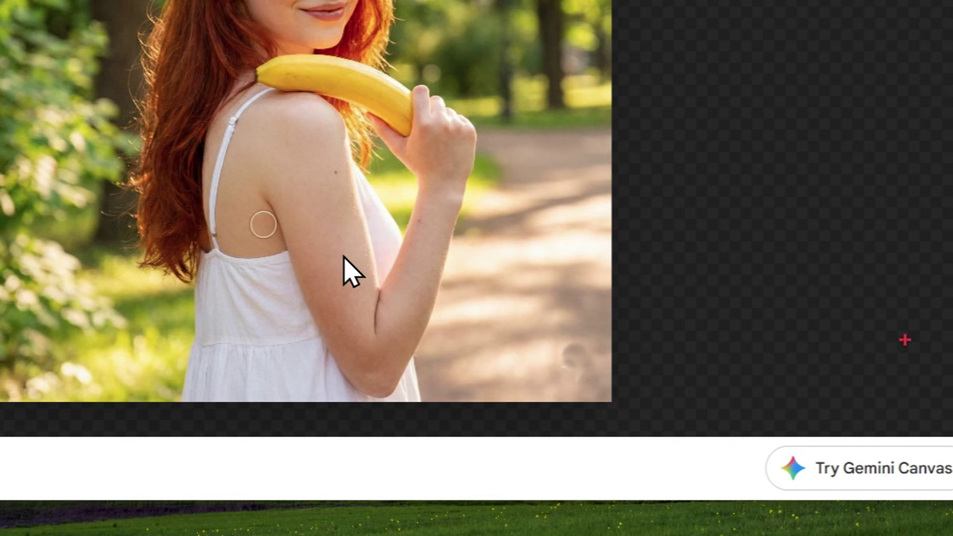
key(ctrl+z)
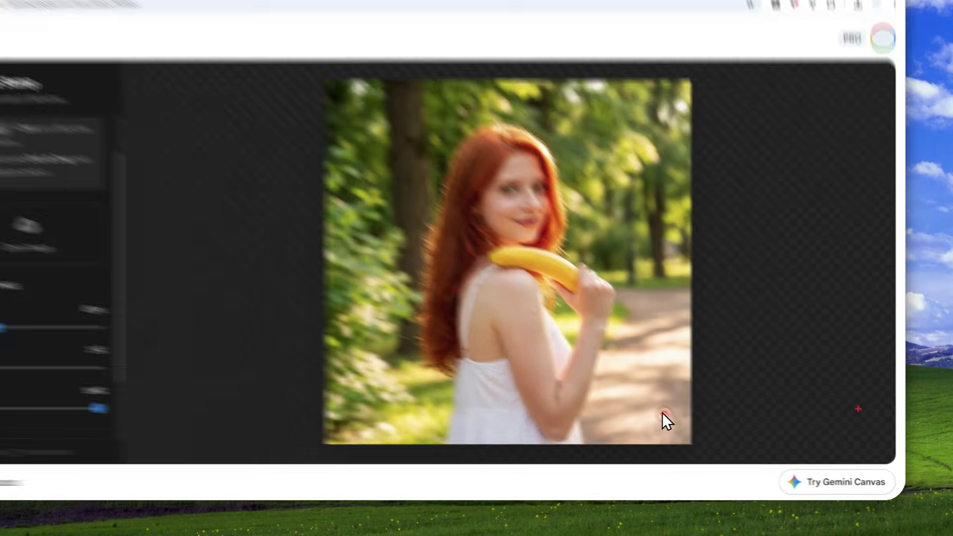
click(696, 425)
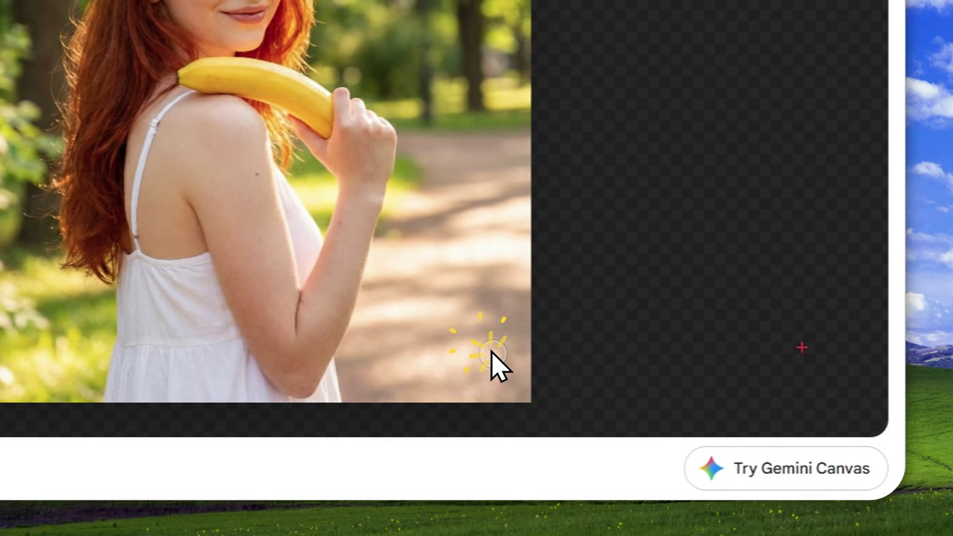
click(472, 346)
key(ctrl+z)
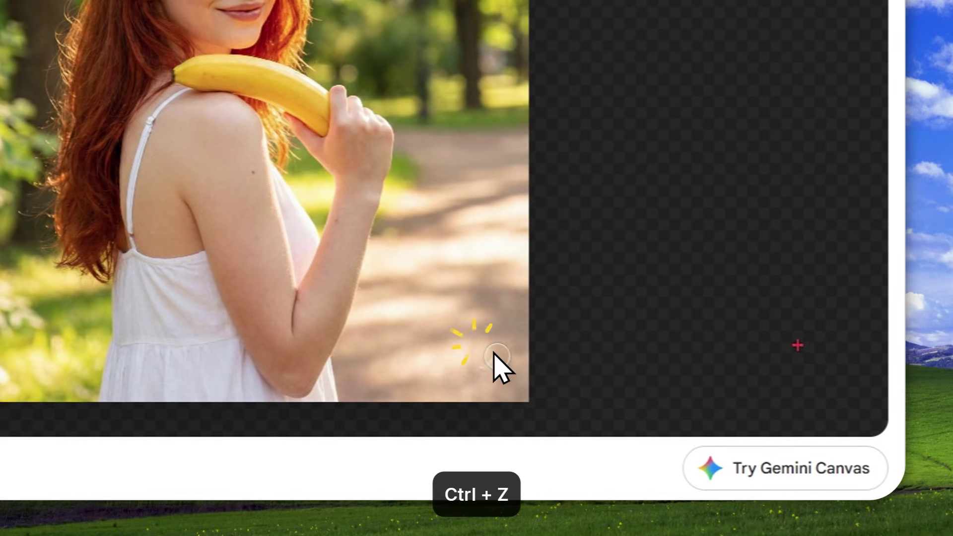
click(491, 357)
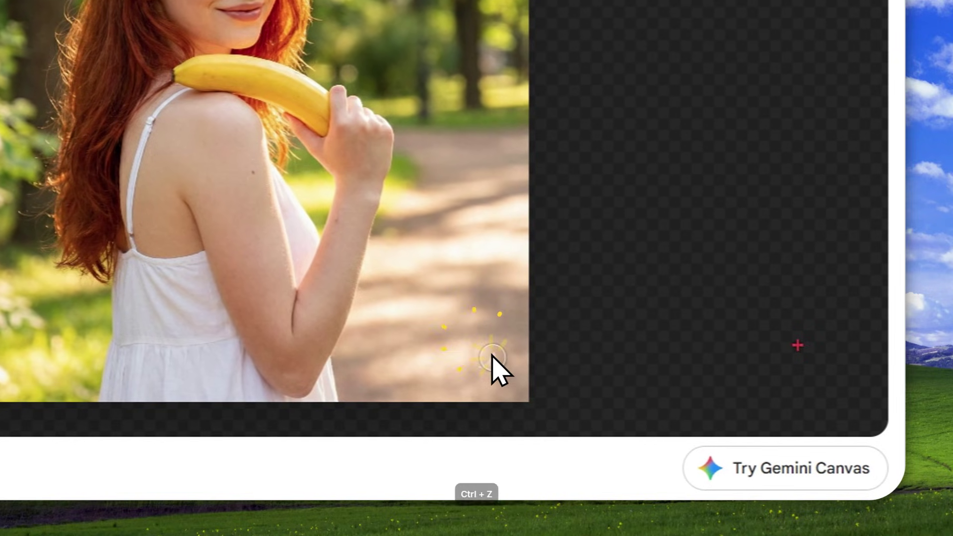
click(513, 389)
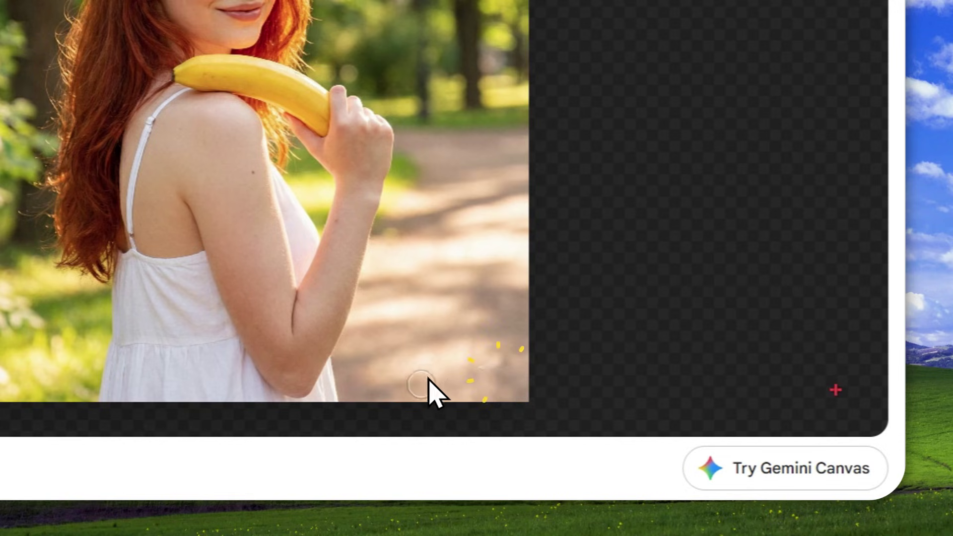
click(477, 369)
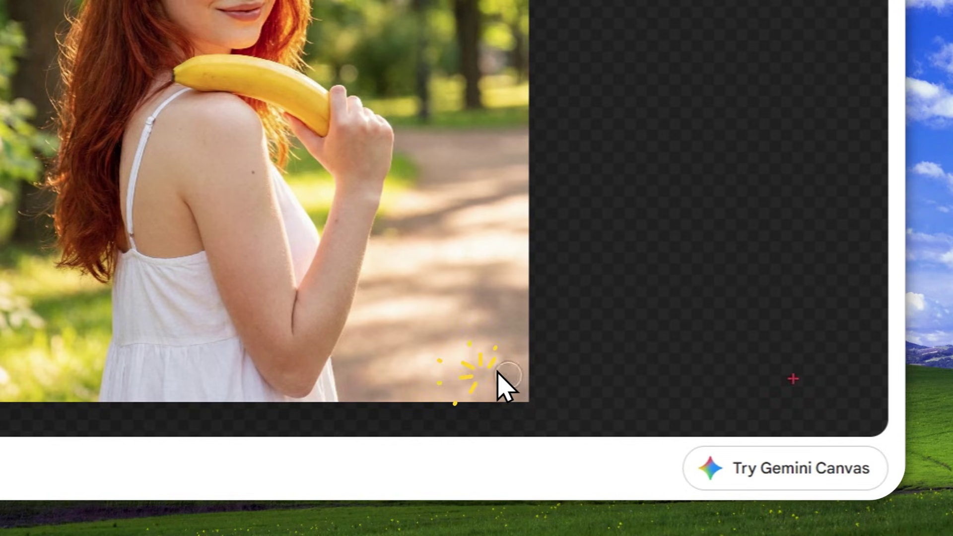
click(477, 366)
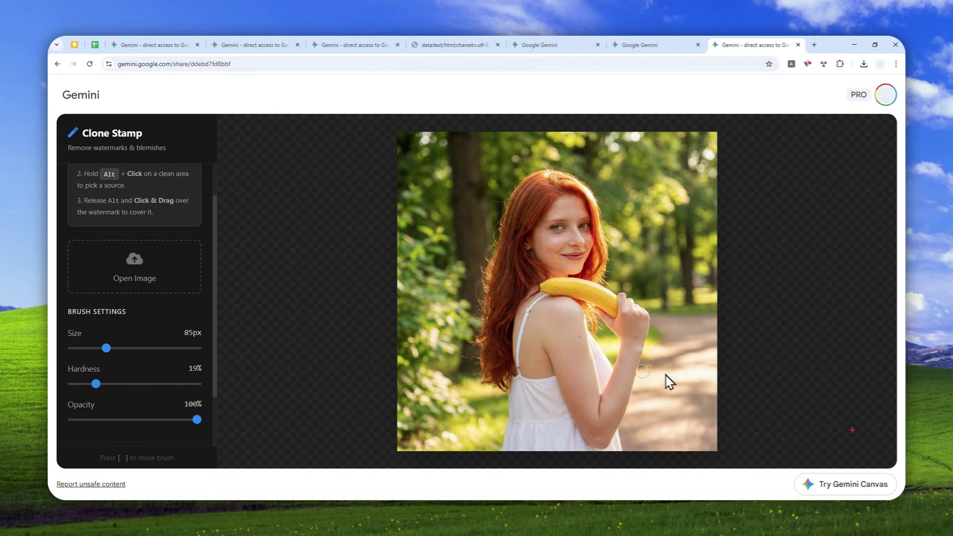
Save the retouched photo as edited-image.png and open the download.
scroll(103, 337, down, 2)
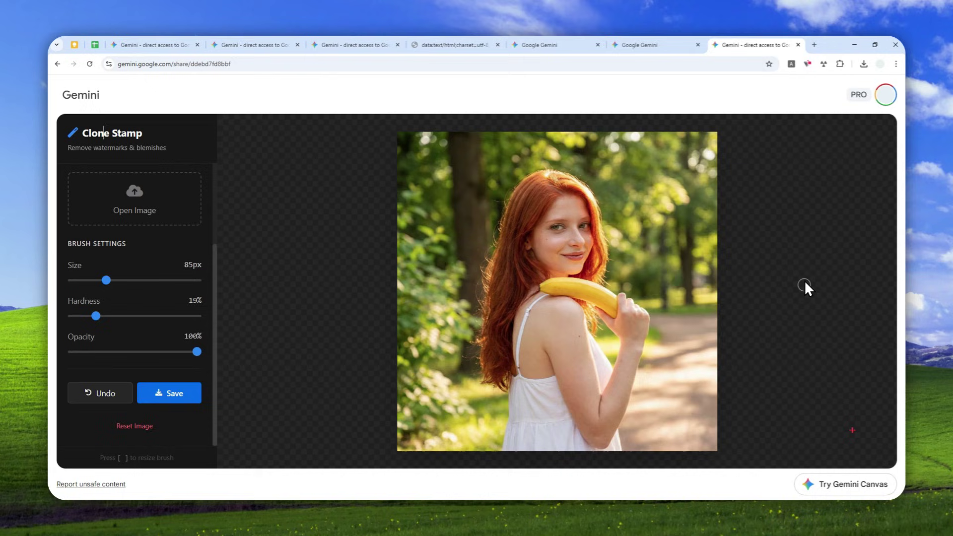
click(152, 403)
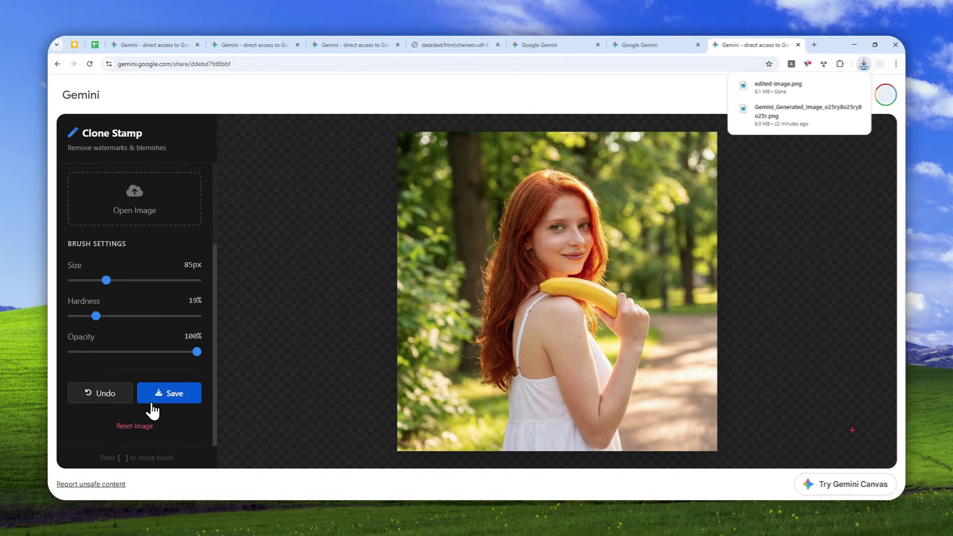
click(781, 93)
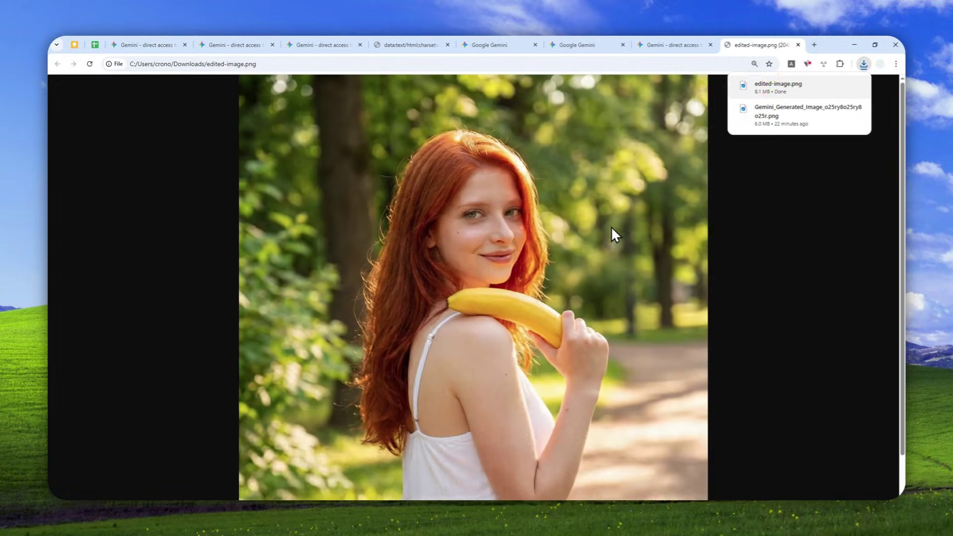
Open the original Gemini_Generated_Image, flip between it and edited-image.png, then return to Clone Stamp.
ctrl+scroll(610, 233, down, 2)
click(799, 112)
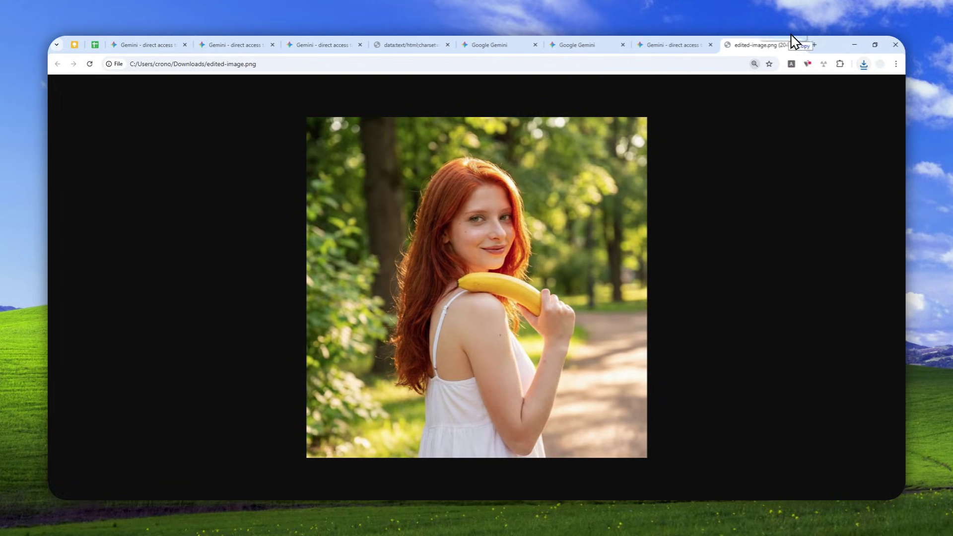
click(790, 42)
ctrl+scroll(713, 144, down, 2)
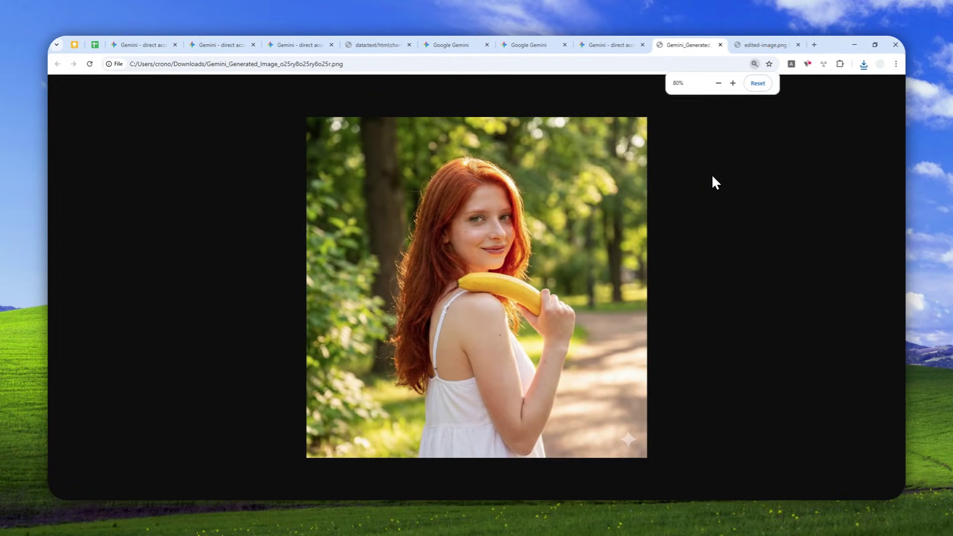
click(767, 43)
click(686, 43)
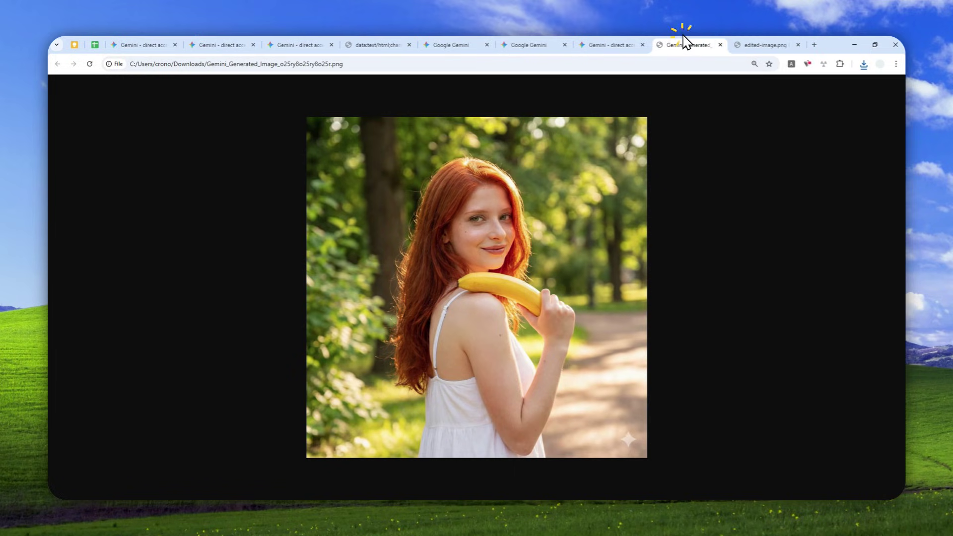
click(740, 39)
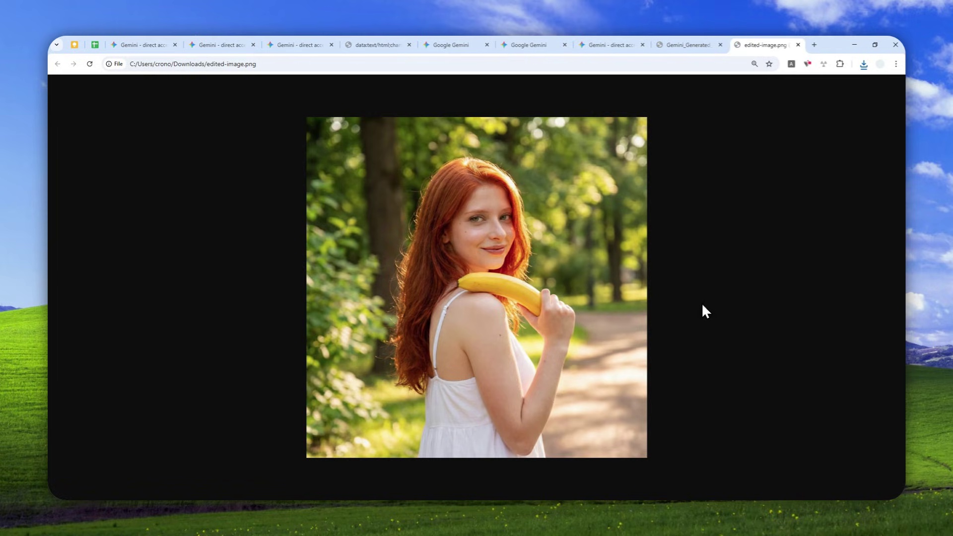
click(693, 40)
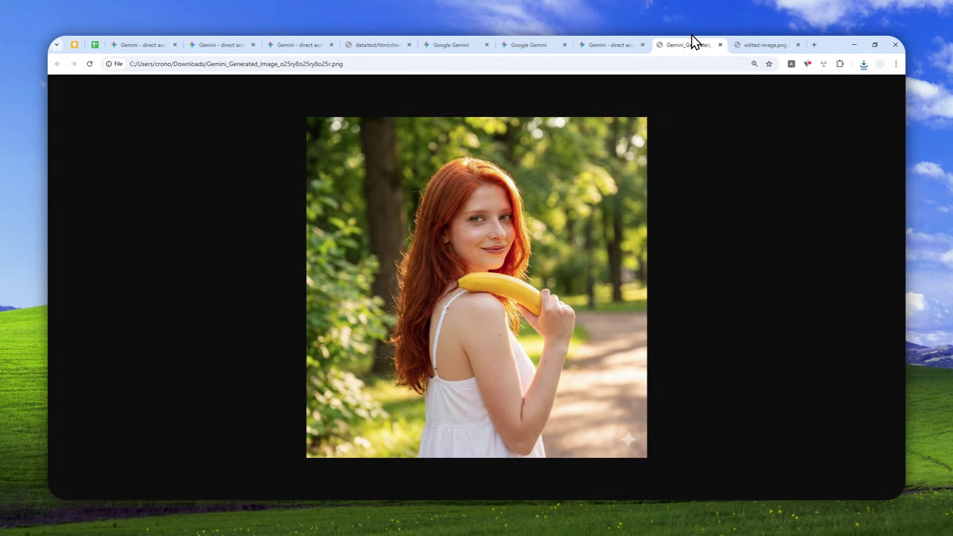
click(762, 36)
click(611, 41)
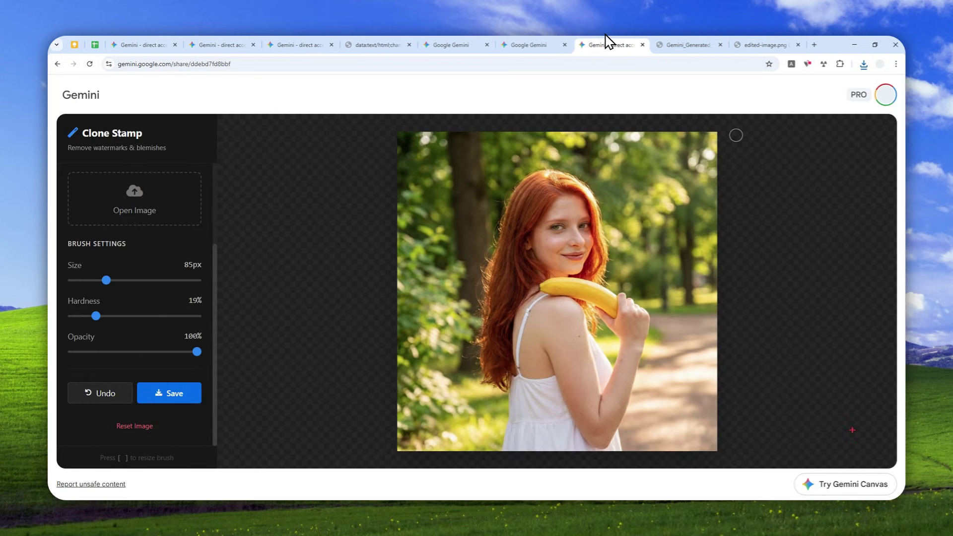
Dismiss the public share-link dialog and revisit the clone-stamp app and its build prompt.
click(536, 44)
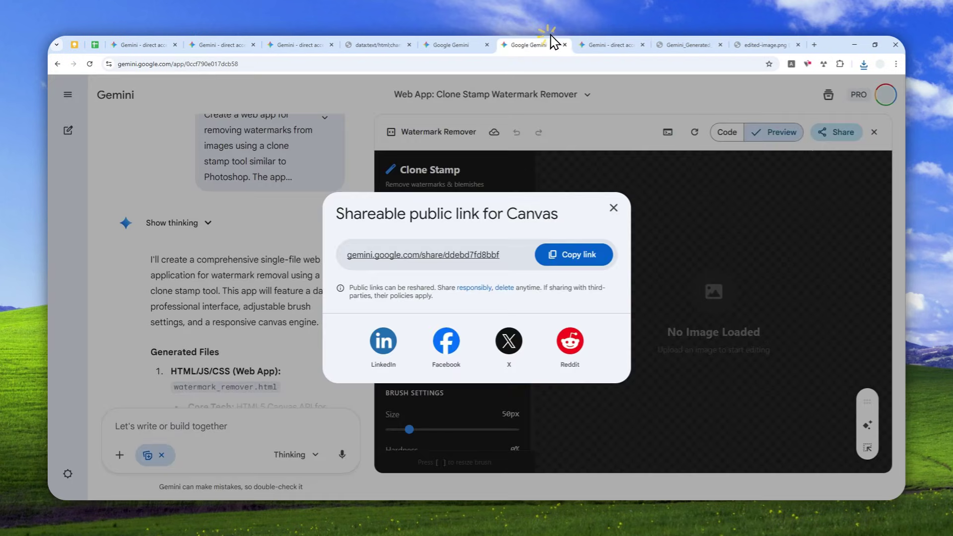
click(614, 209)
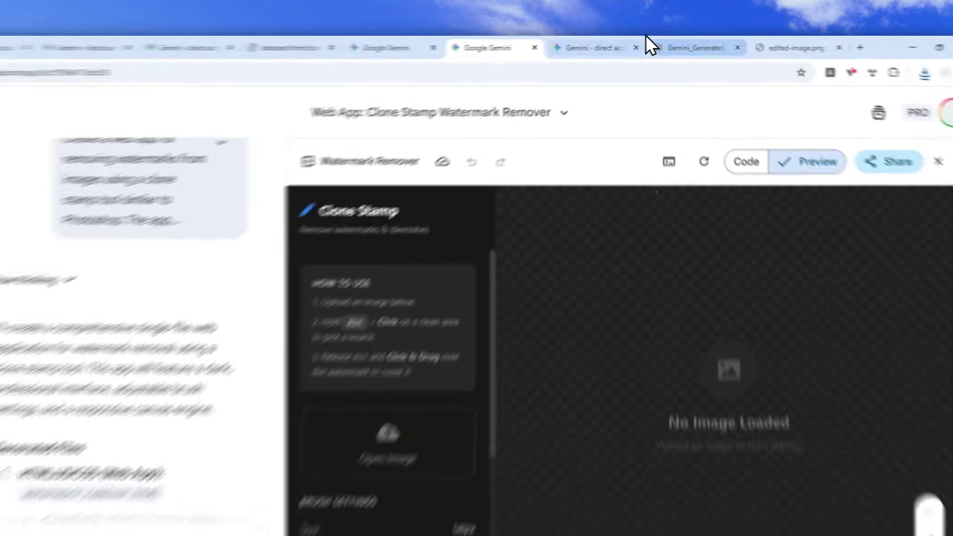
click(610, 40)
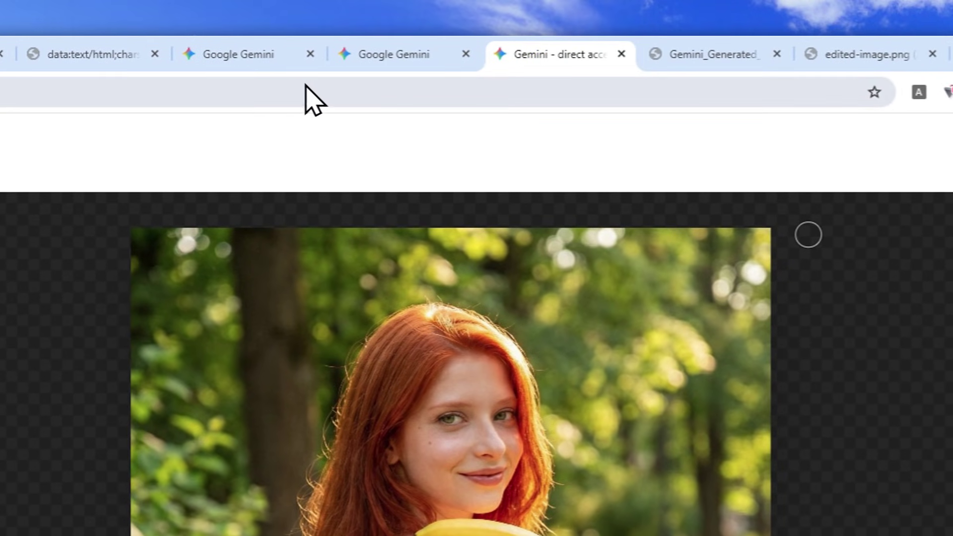
click(133, 39)
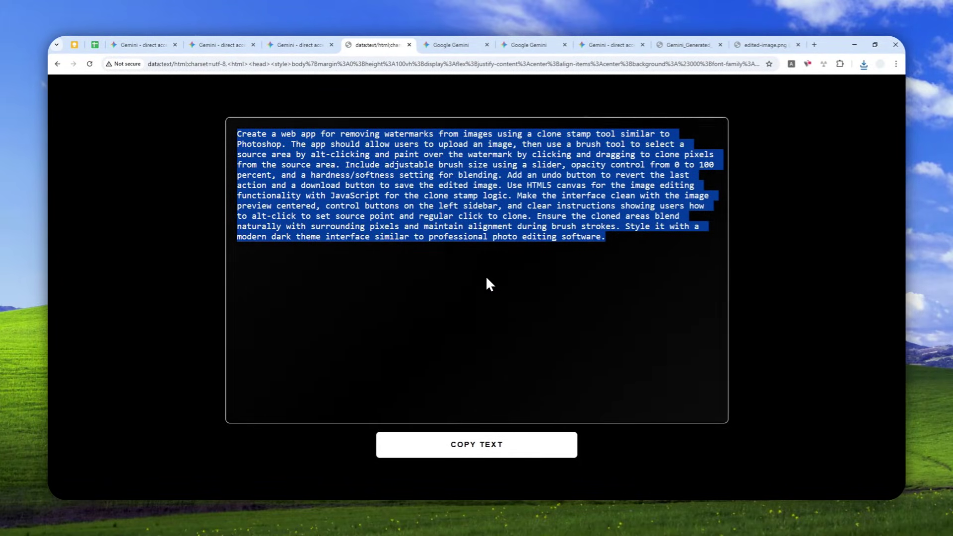
Open the shared No Watermark.png comparison and sweep the slider right to the original, then back.
click(131, 44)
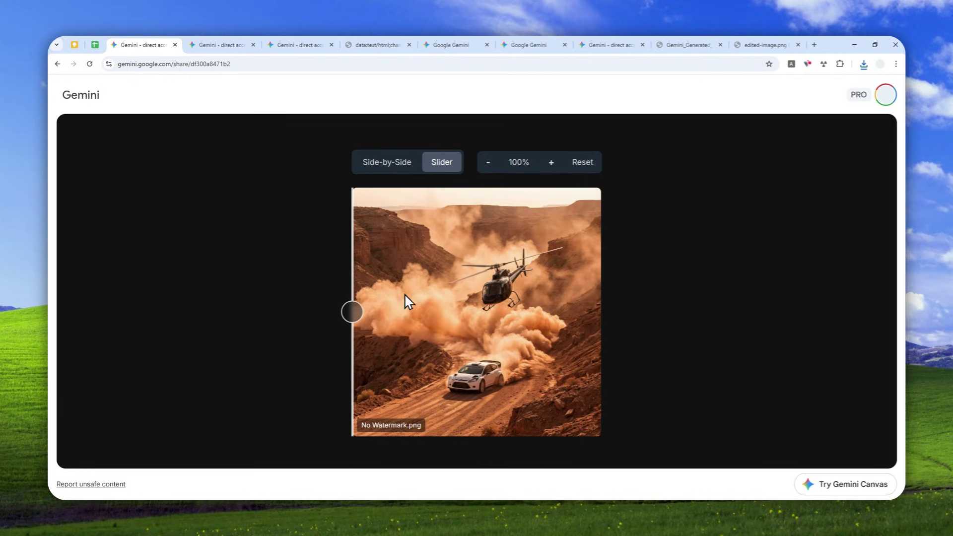
drag(359, 307, 641, 308)
drag(575, 309, 299, 317)
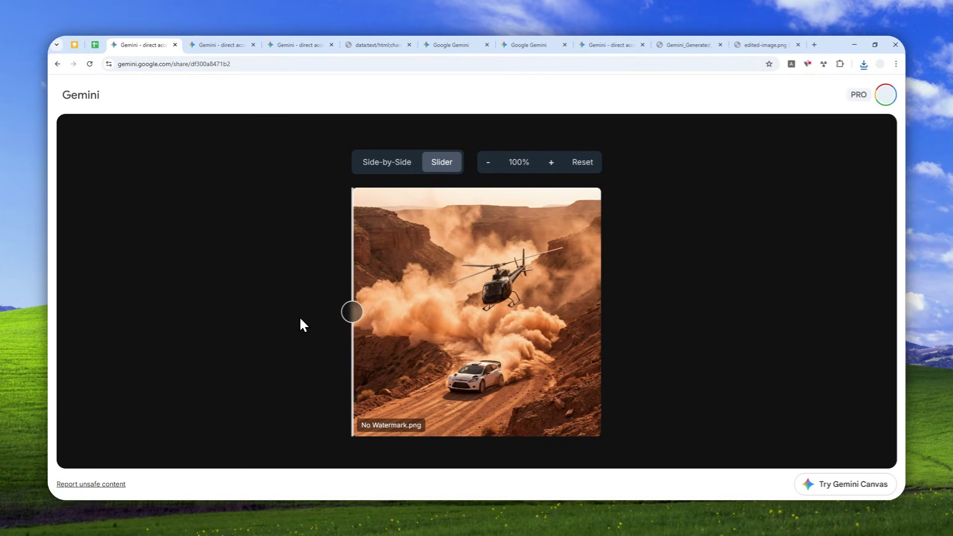